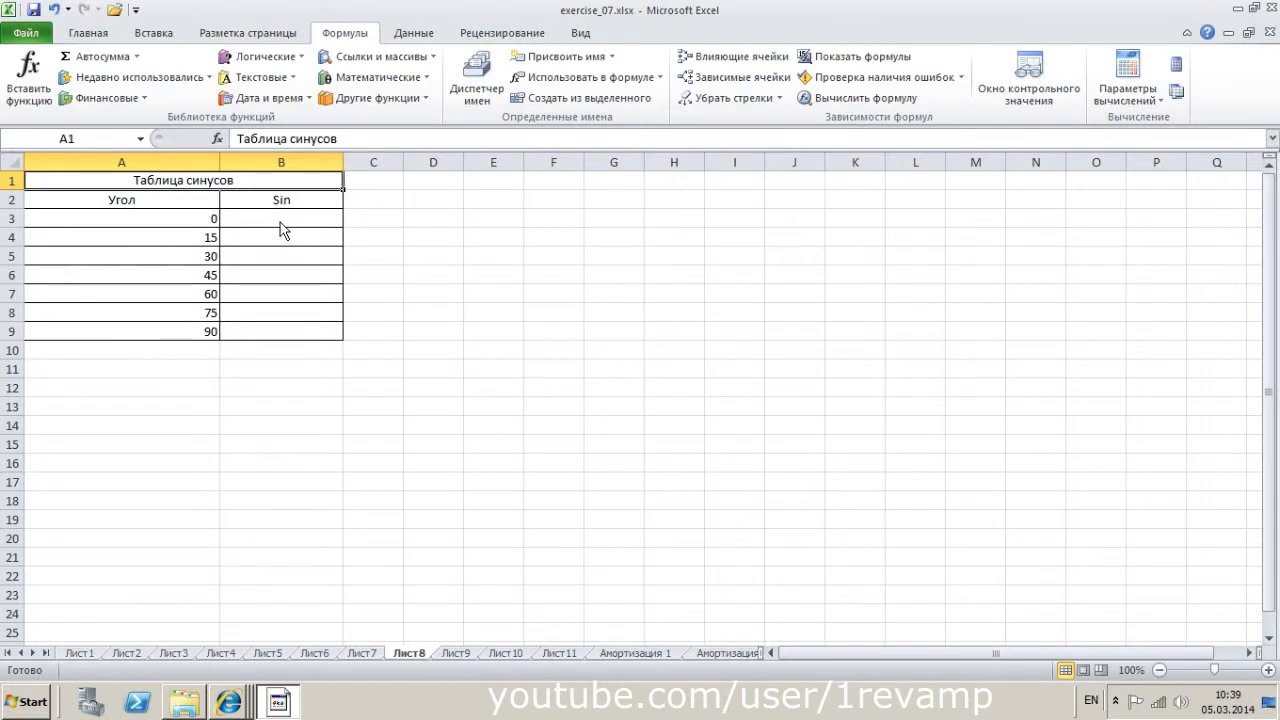
- Begin a SIN formula in cell B3, beside angle 0
left_click(281, 222)
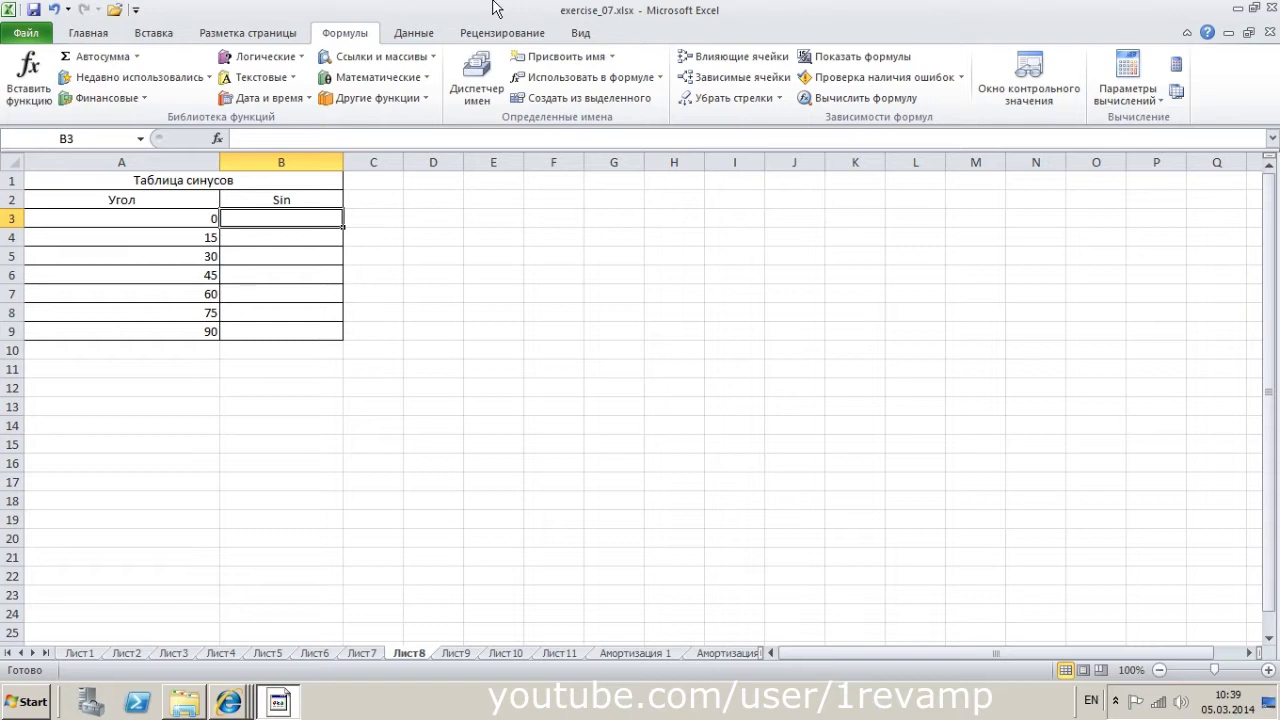
type("=")
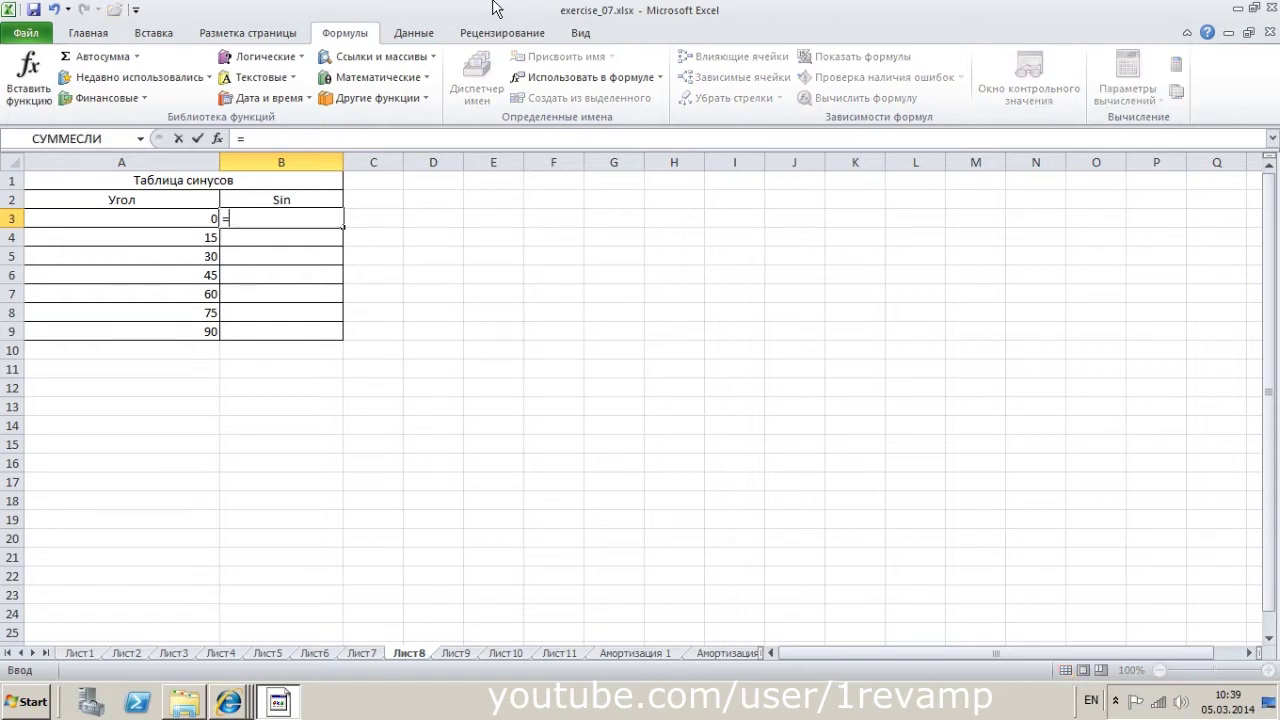
type("si")
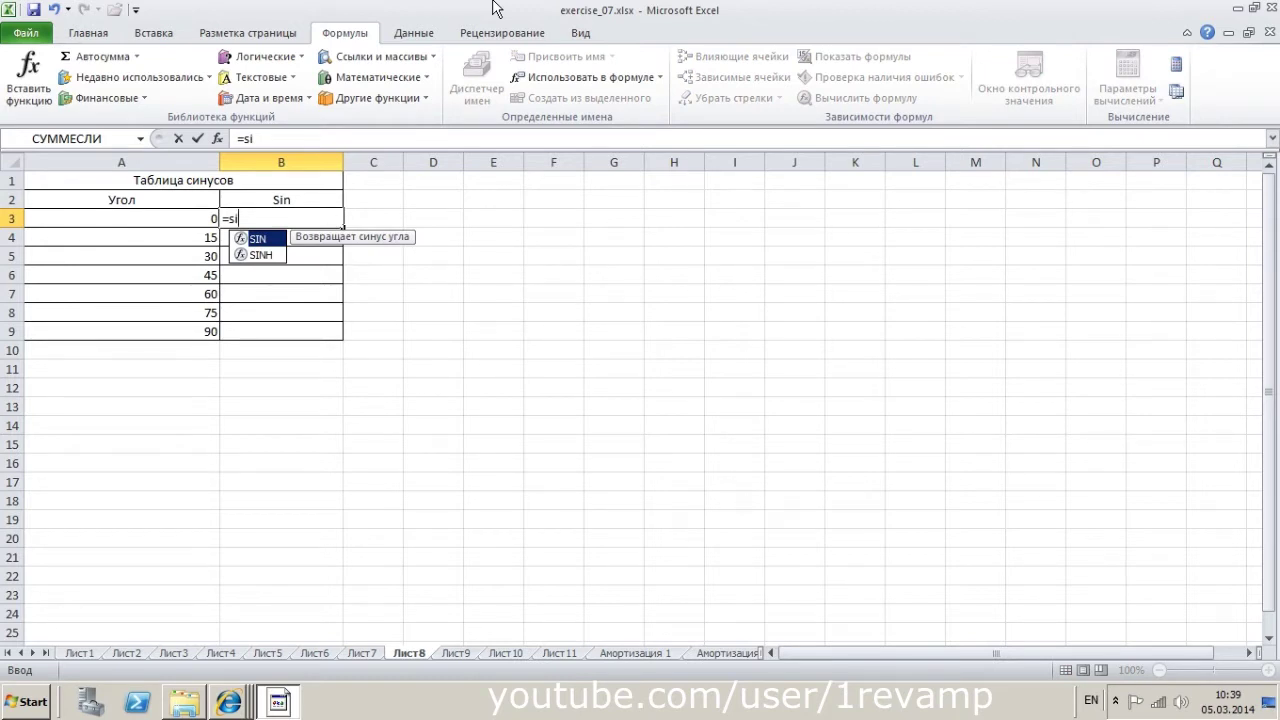
- Complete the formula in B3 as =SIN(A3)
key("Tab")
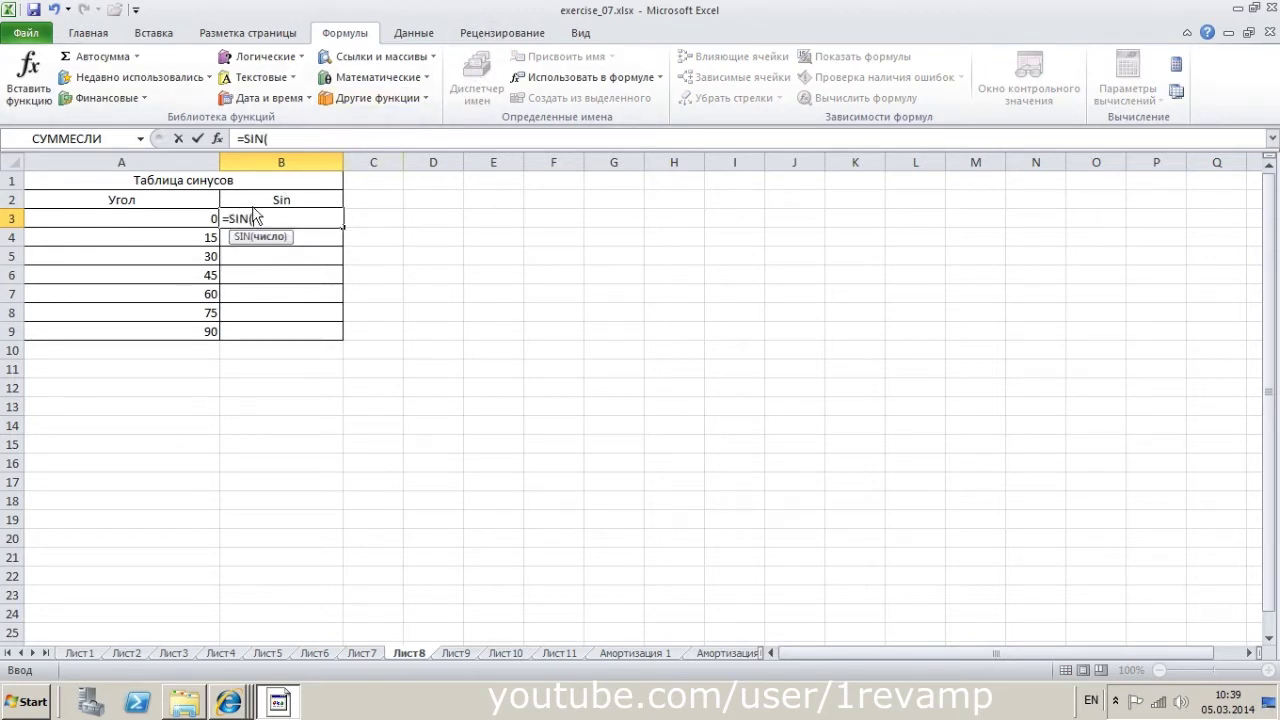
left_click(210, 220)
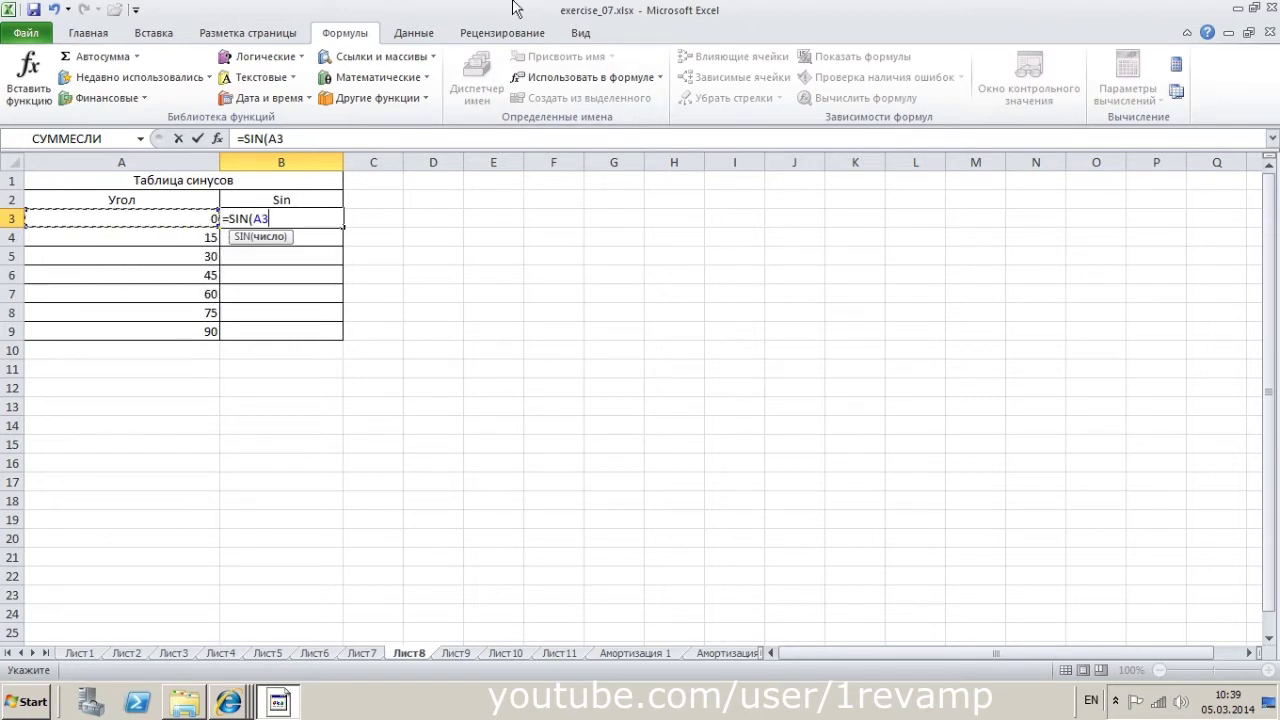
key("Return")
- Copy the B3 formula into B4:B9, giving values such as 0,89400 for 90
left_click(274, 221)
key("ctrl+c")
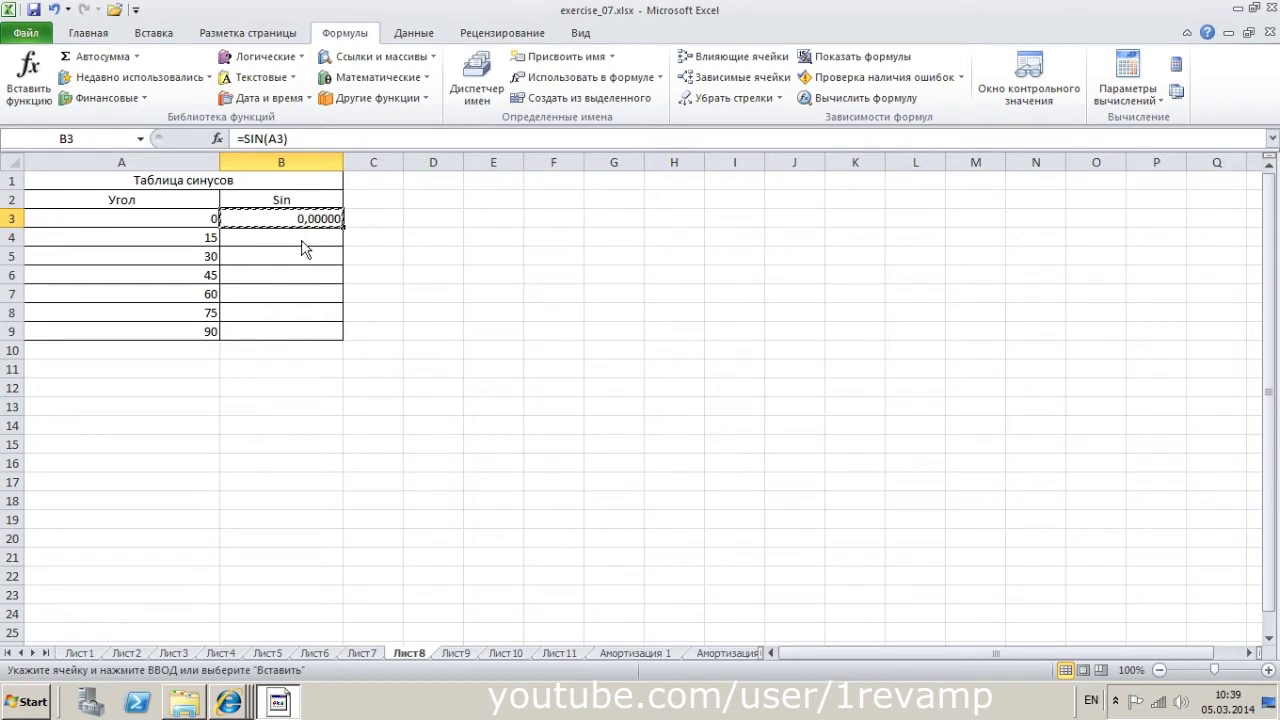
left_click_drag(305, 250, 286, 329)
key("ctrl+v")
left_click(398, 316)
left_click(447, 276)
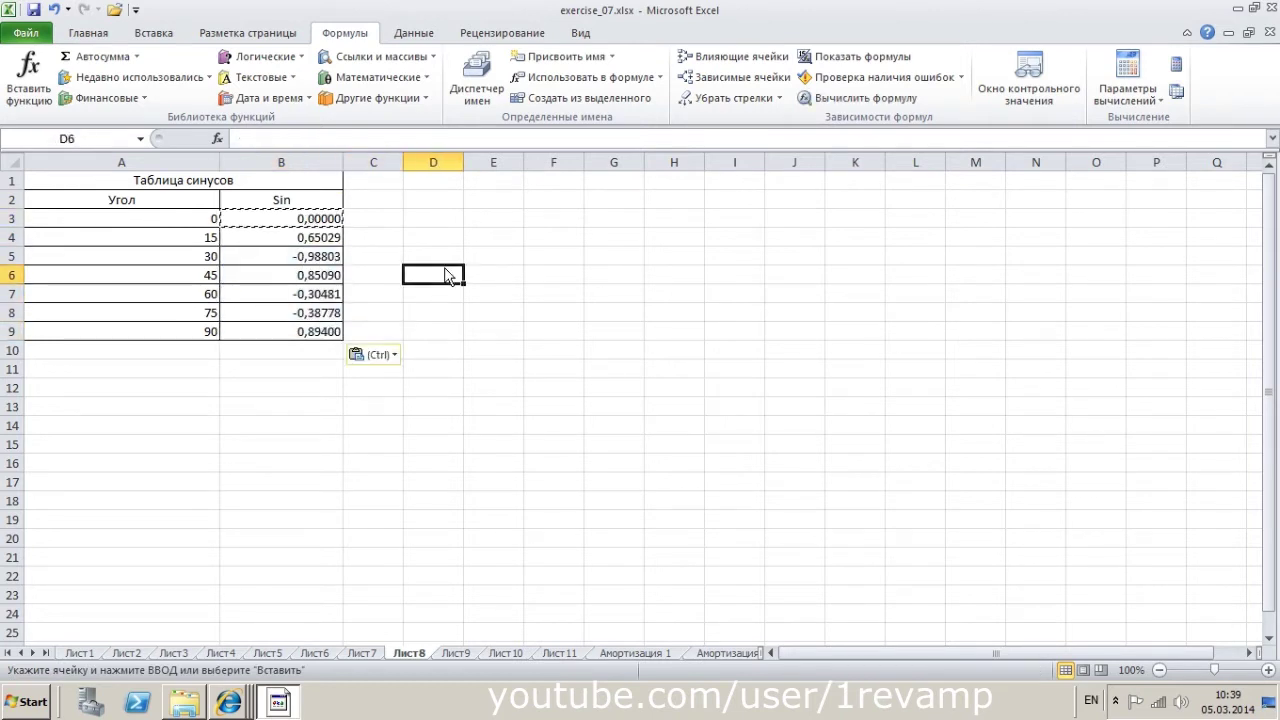
double_click(447, 276)
key("Escape")
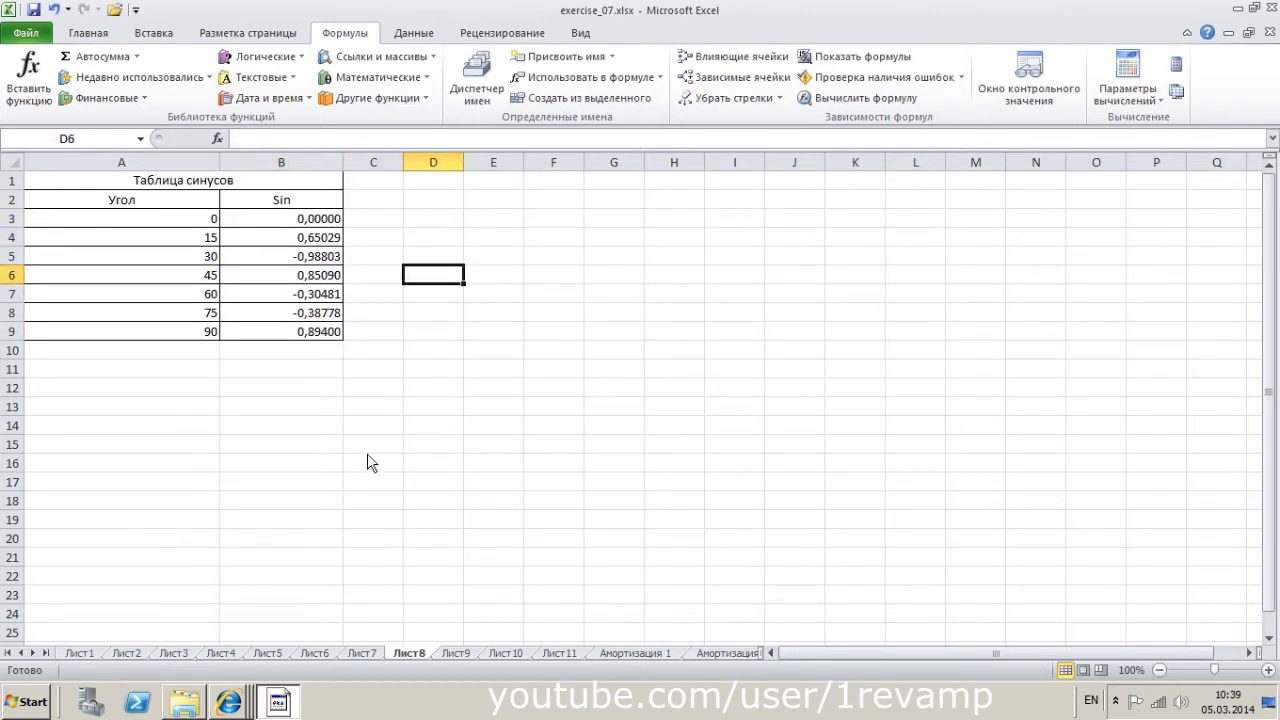
mouse_move(310, 222)
left_mouse_down()
mouse_move(288, 307)
mouse_move(309, 355)
left_mouse_up()
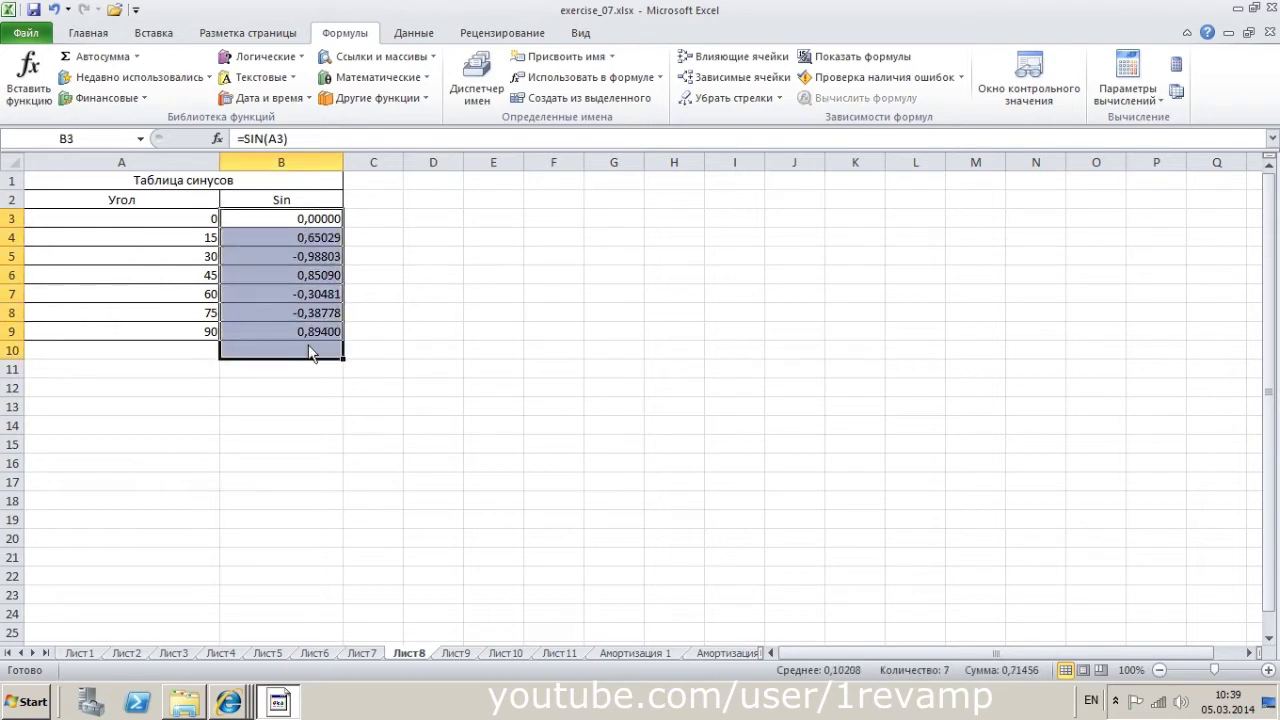
left_click(375, 313)
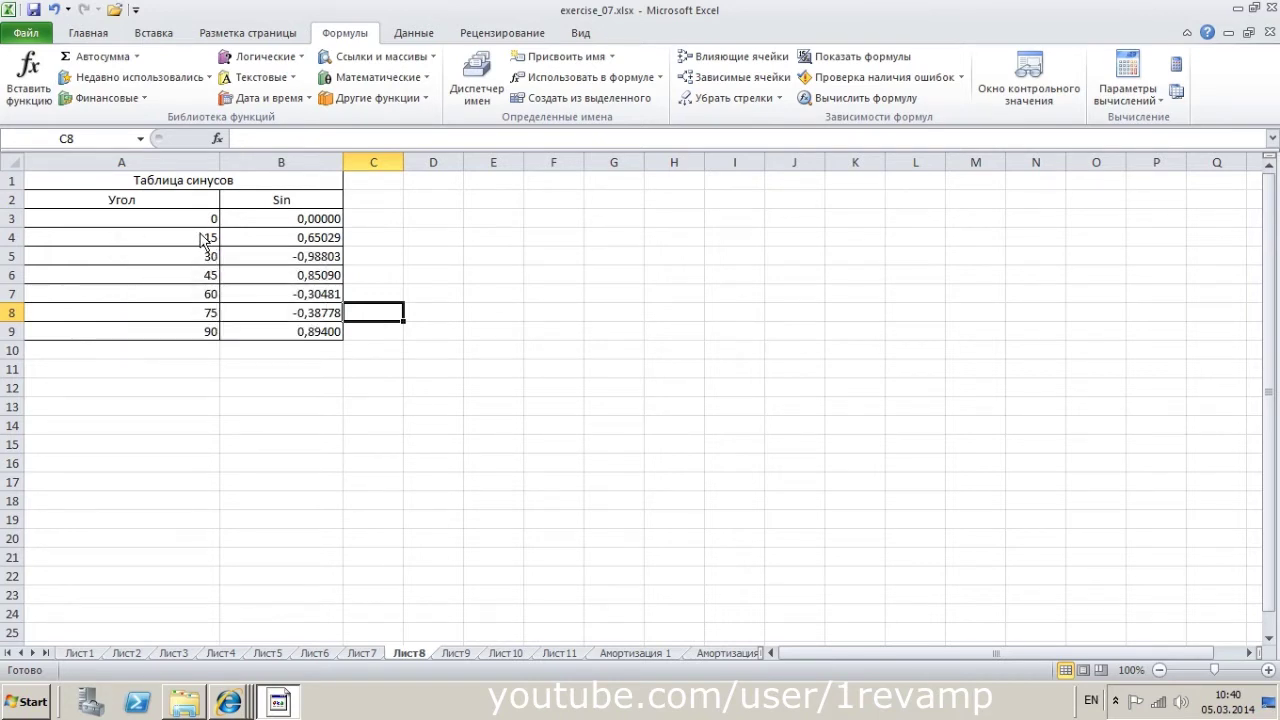
left_click(505, 258)
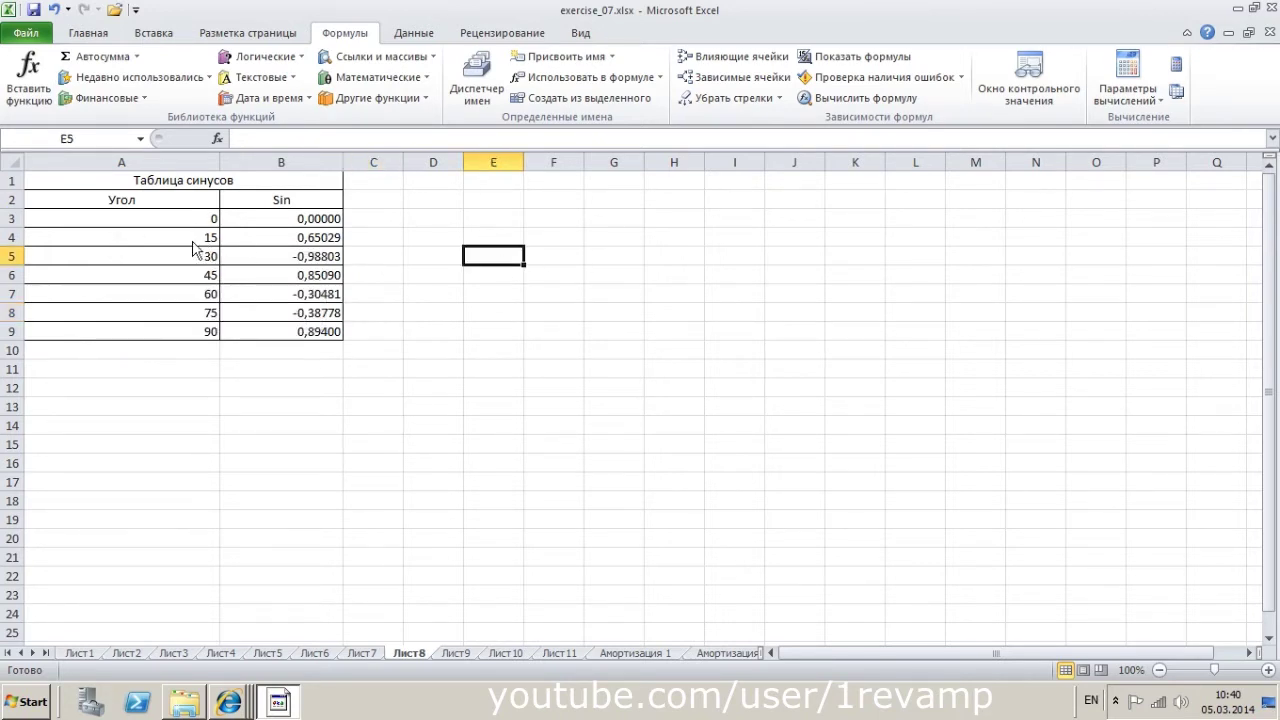
left_click(271, 243)
key("Left")
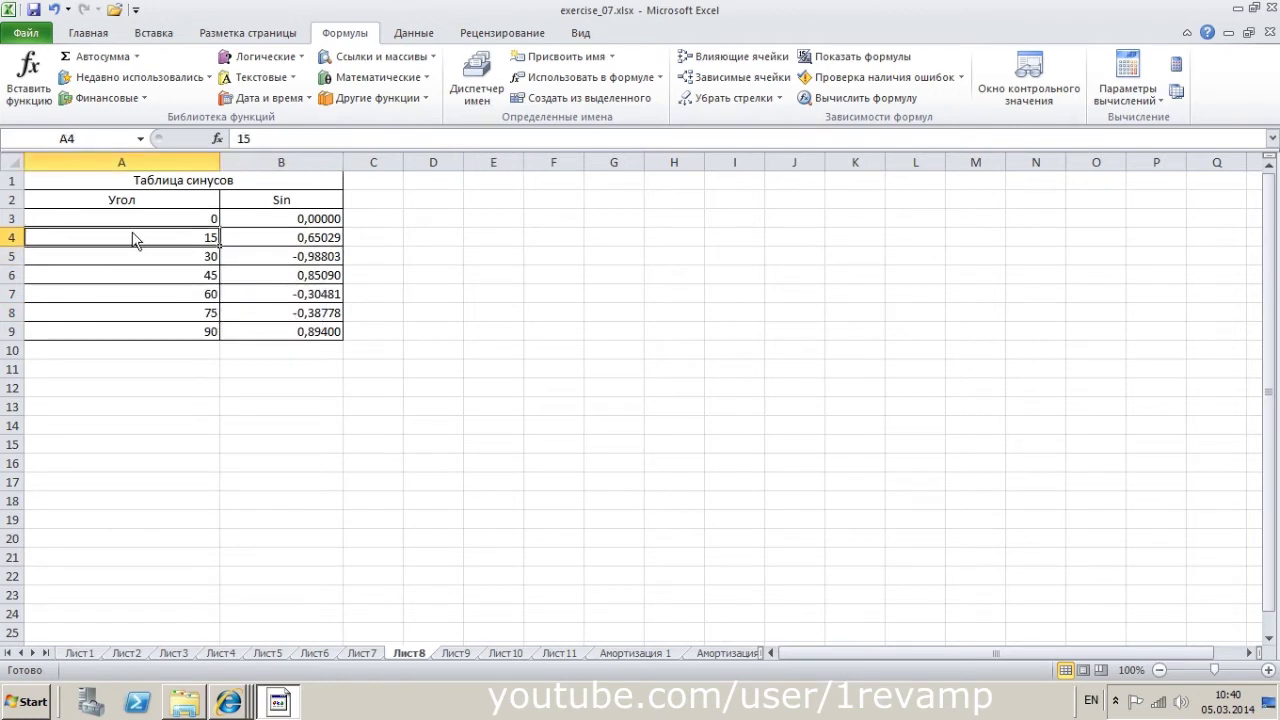
left_click(150, 240)
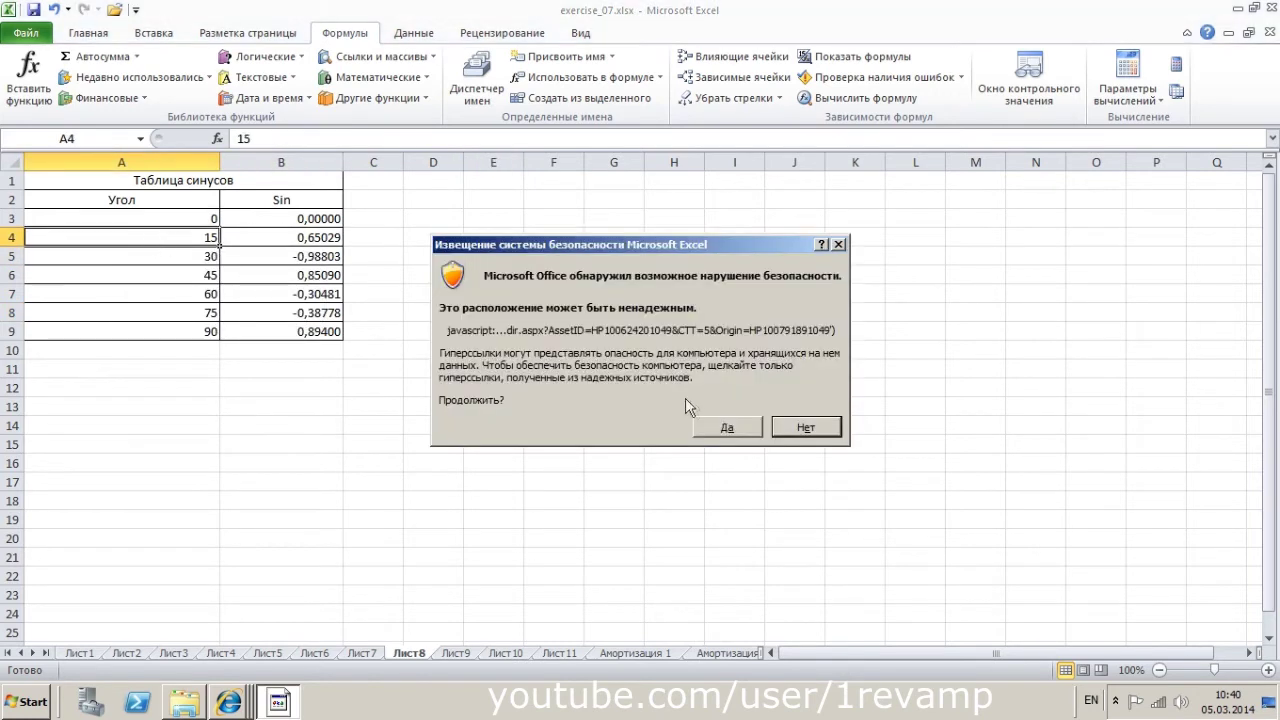
left_click(793, 431)
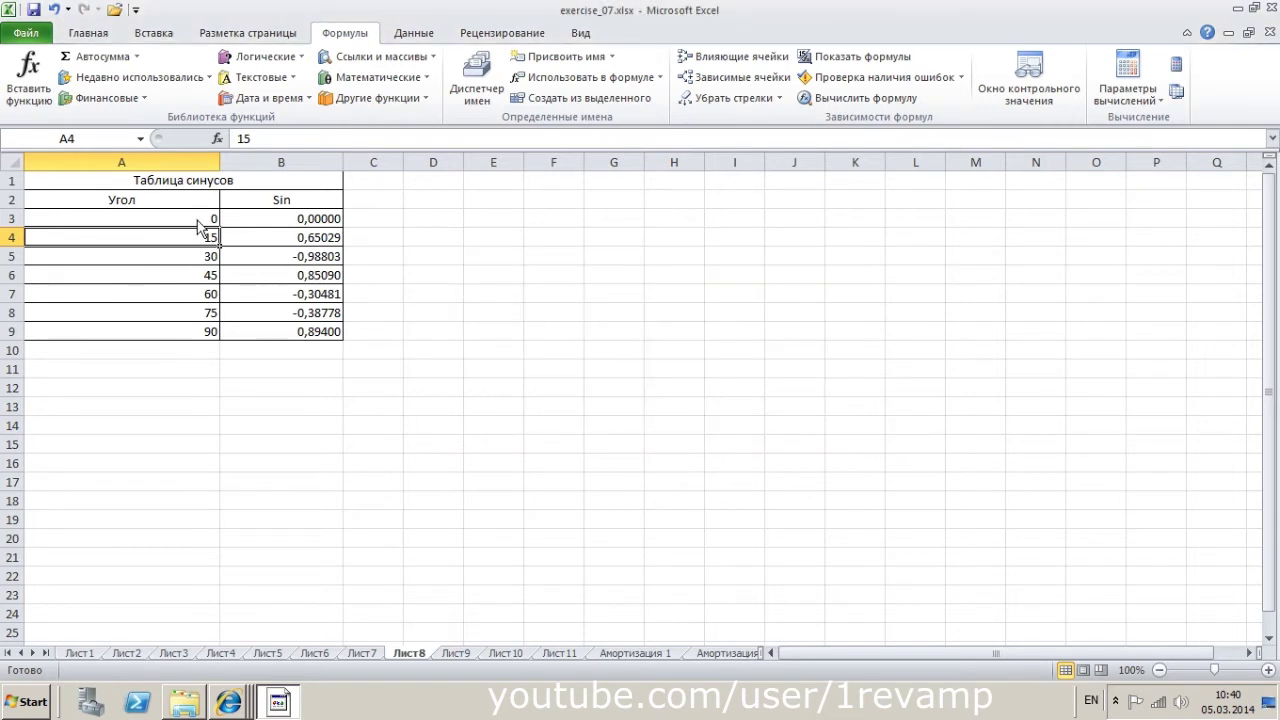
left_click(455, 182)
type("y")
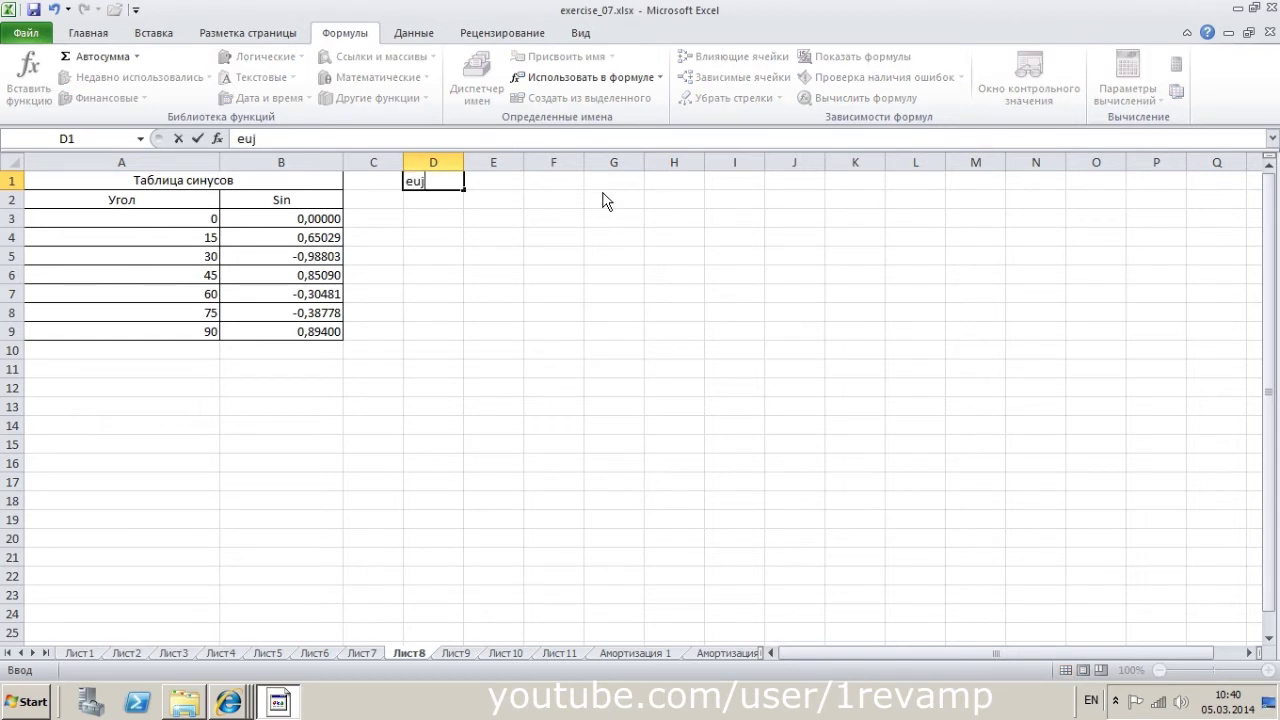
- Enter the headings угол in D1 and sin in E1
key("BackSpace")
key("alt+shift")
type("угол")
key("Return")
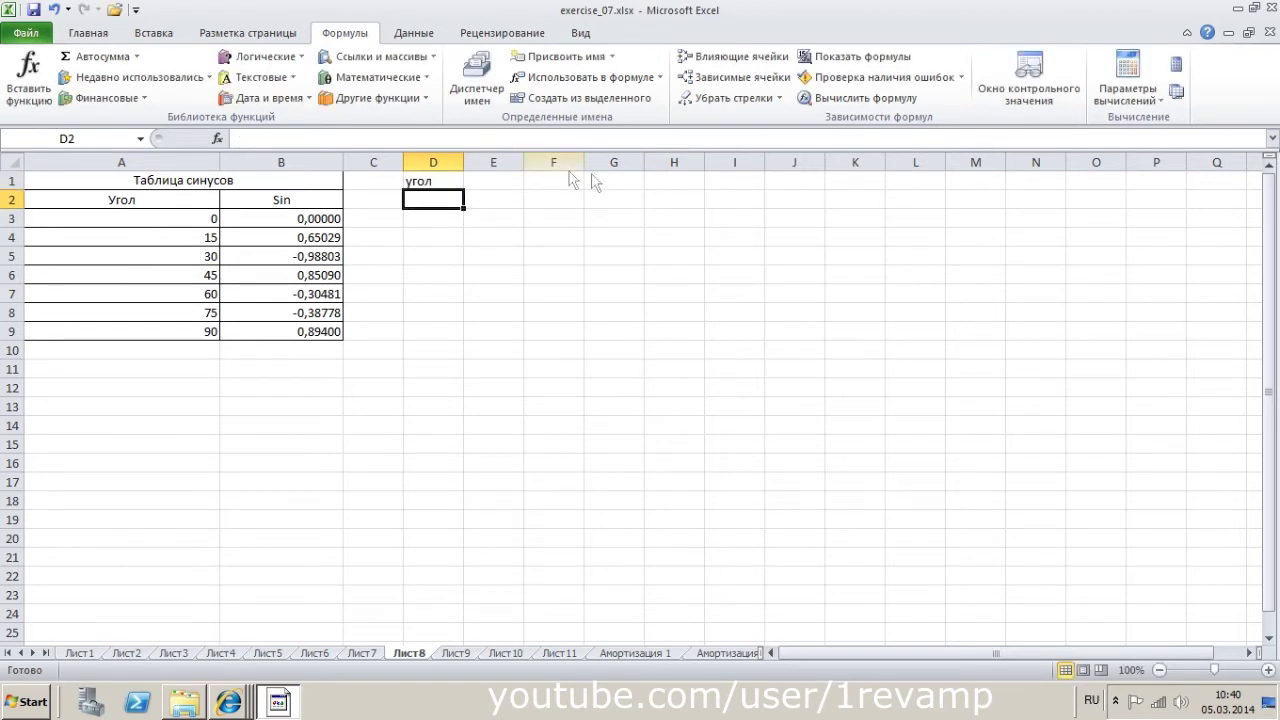
left_click(514, 184)
type("ыш")
key("BackSpace")
key("BackSpace")
key("alt+shift")
type("sin")
key("Return")
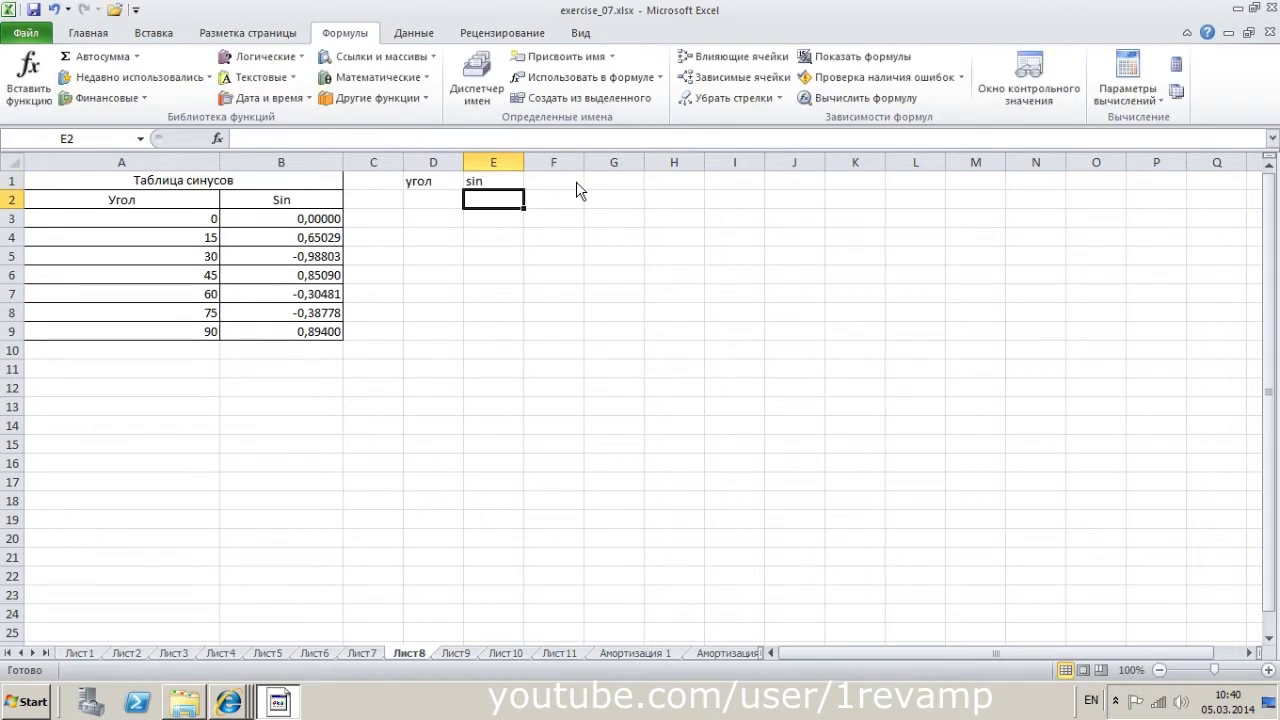
- Fill column D with angles 1 through 100, starting from the series 1, 2
left_click(438, 206)
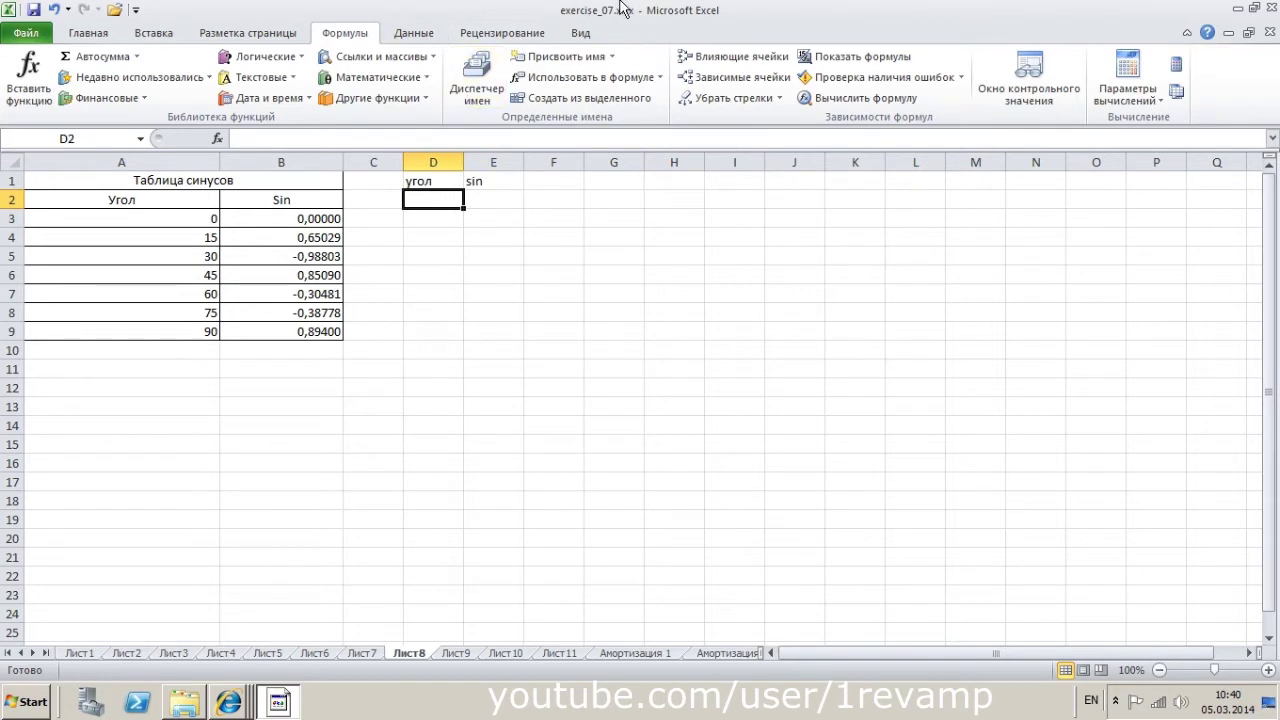
type("1")
key("Return")
type("2")
key("Return")
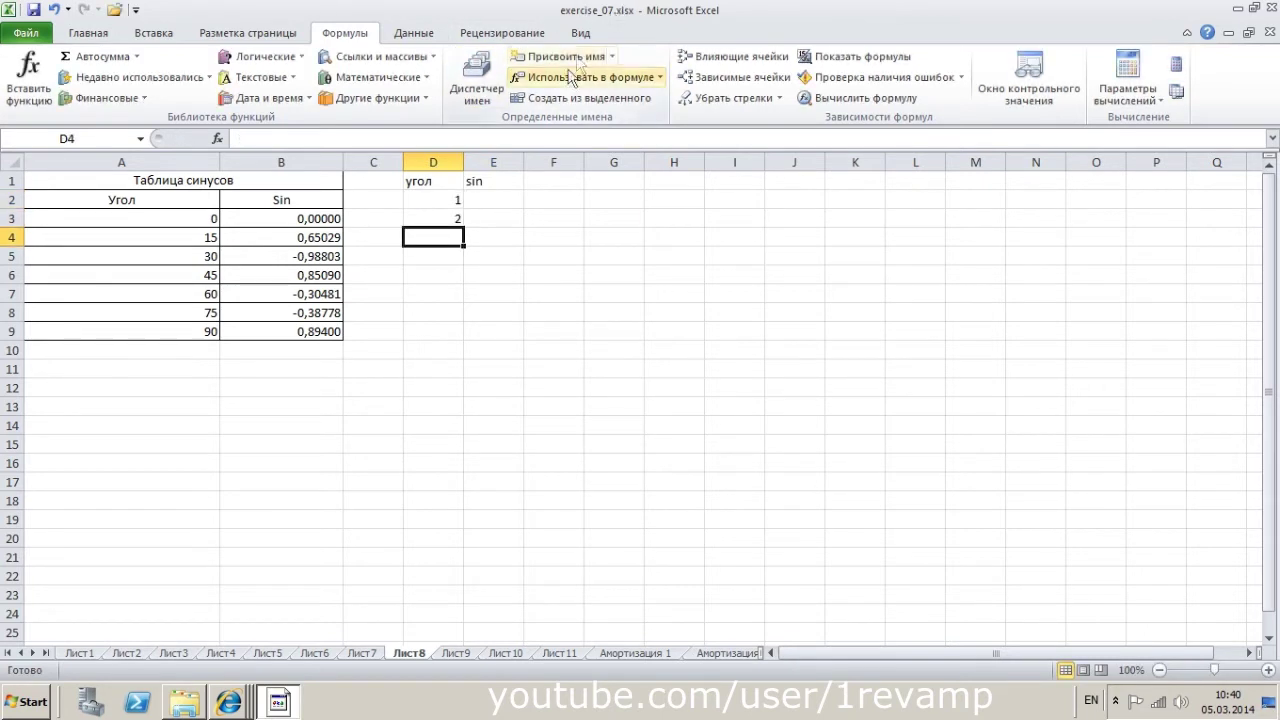
left_click(450, 203)
mouse_move(447, 200)
left_mouse_down()
mouse_move(465, 630)
mouse_move(458, 290)
mouse_move(452, 380)
left_mouse_up()
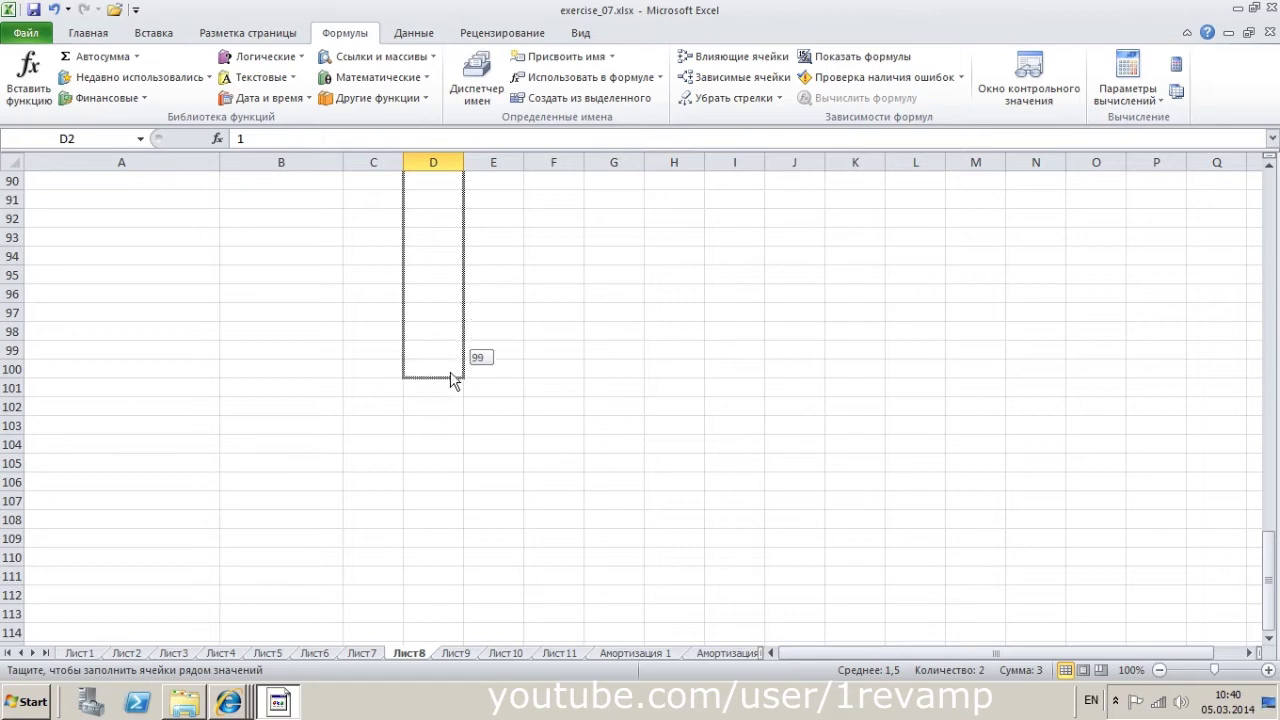
left_click_drag(452, 380, 454, 400)
scroll(540, 378, "up", 14)
scroll(543, 374, "up", 13)
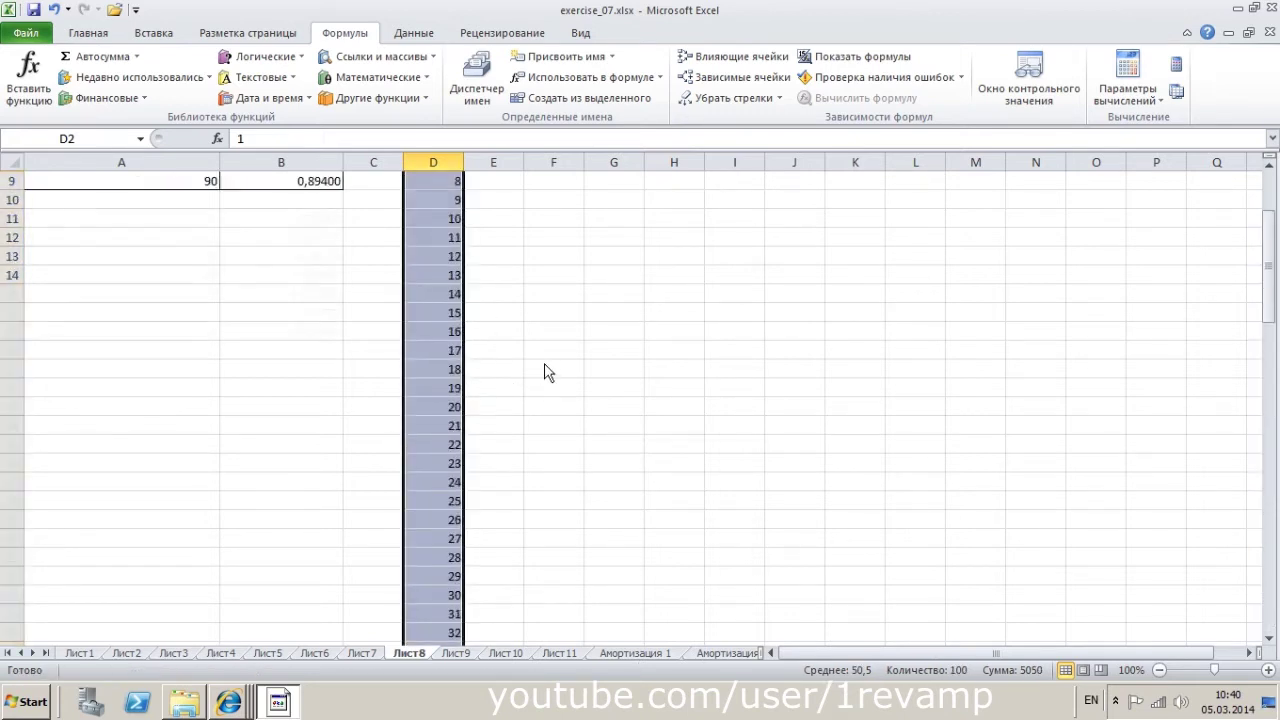
scroll(547, 374, "up", 3)
left_click(494, 209)
left_click(318, 228)
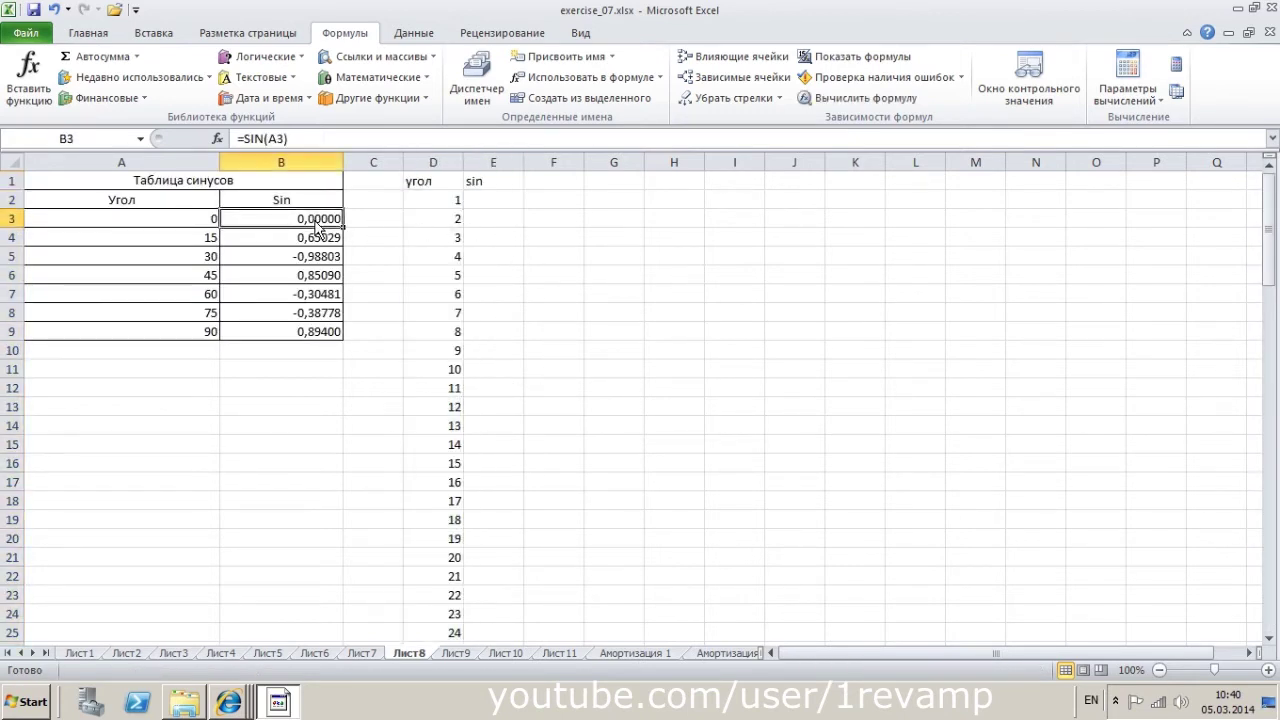
- Paste the SIN formula from B3 into E2, giving 0,84147 for angle 1
key("ctrl+c")
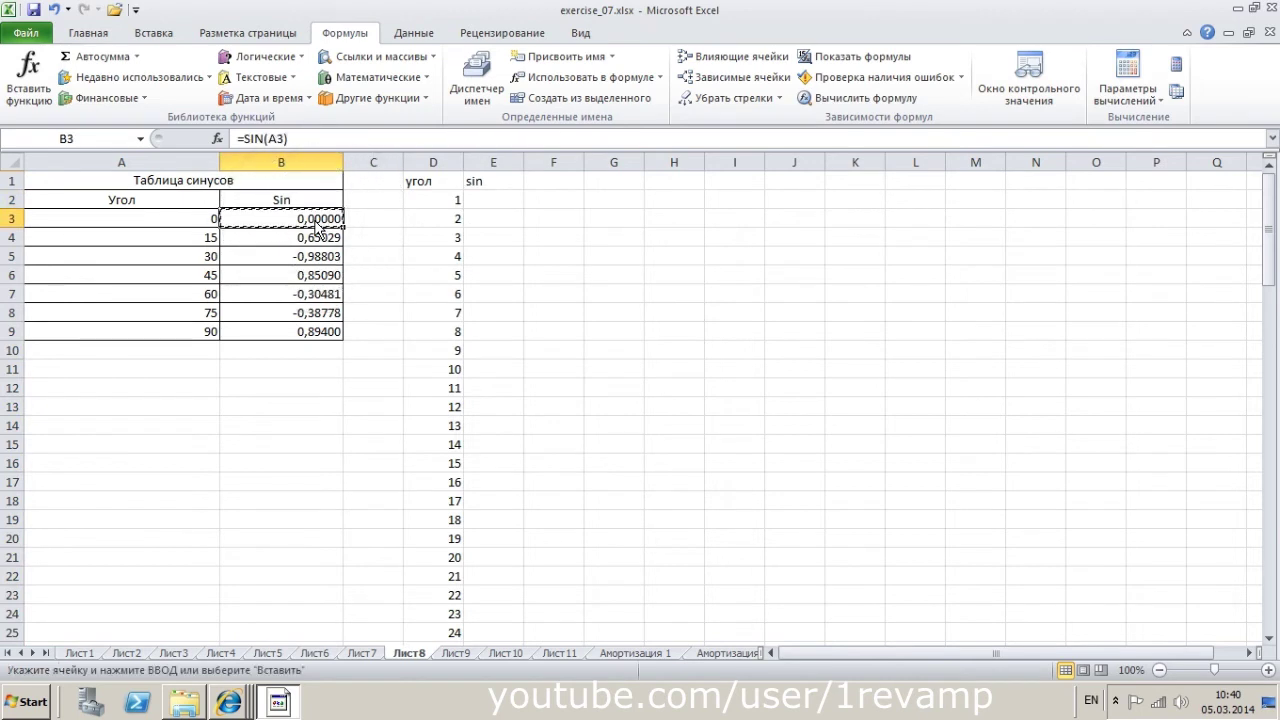
left_click(495, 208)
key("ctrl+v")
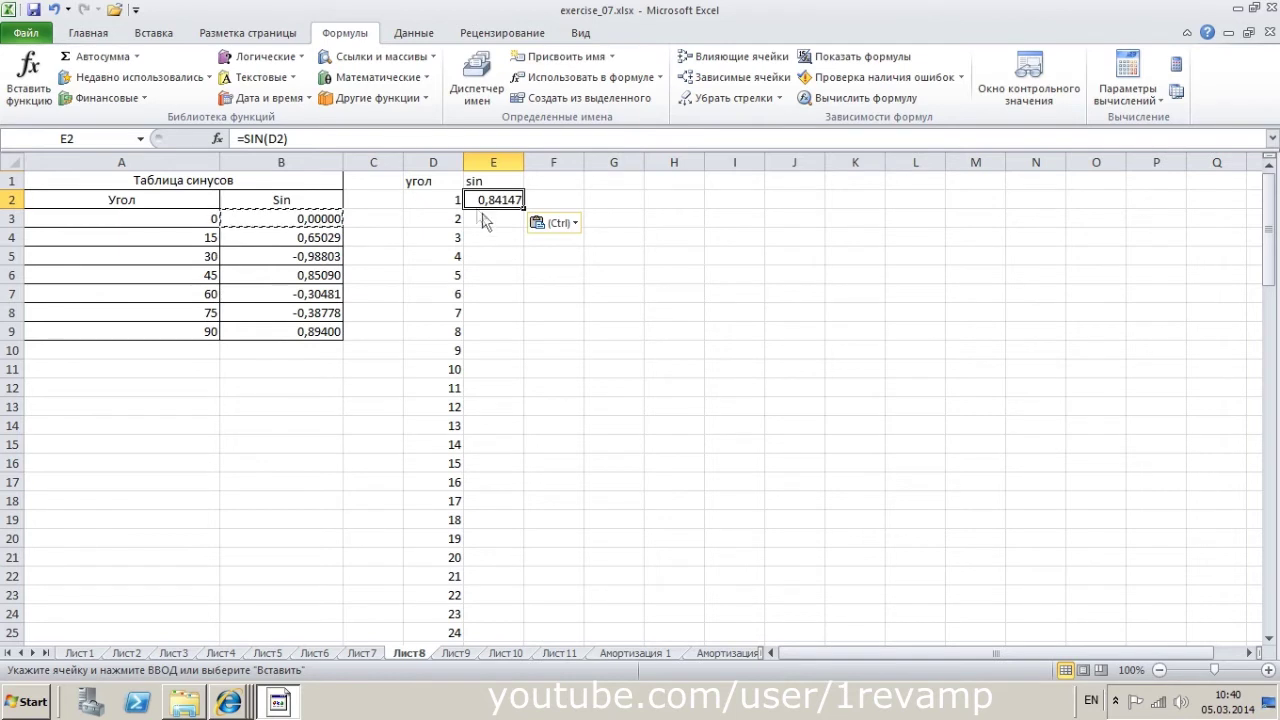
- Insert a blank entire row above row 2
left_click(440, 203)
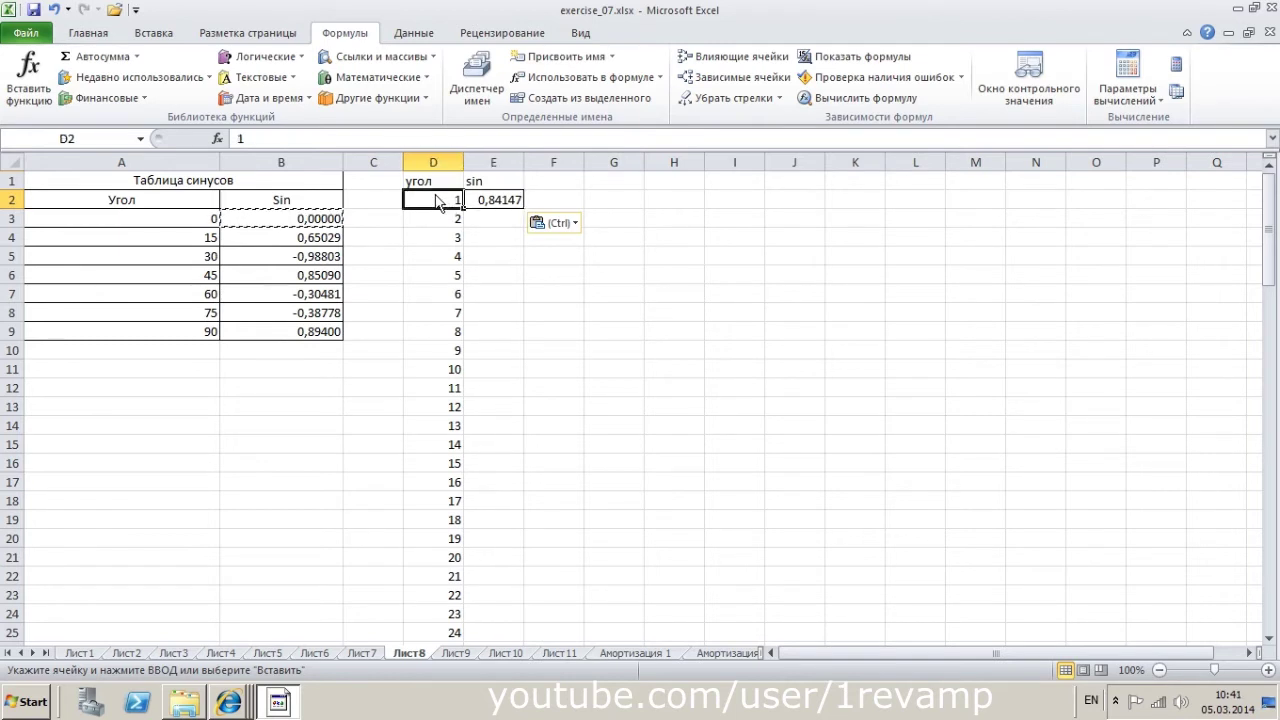
key("Escape")
key("ctrl+plus")
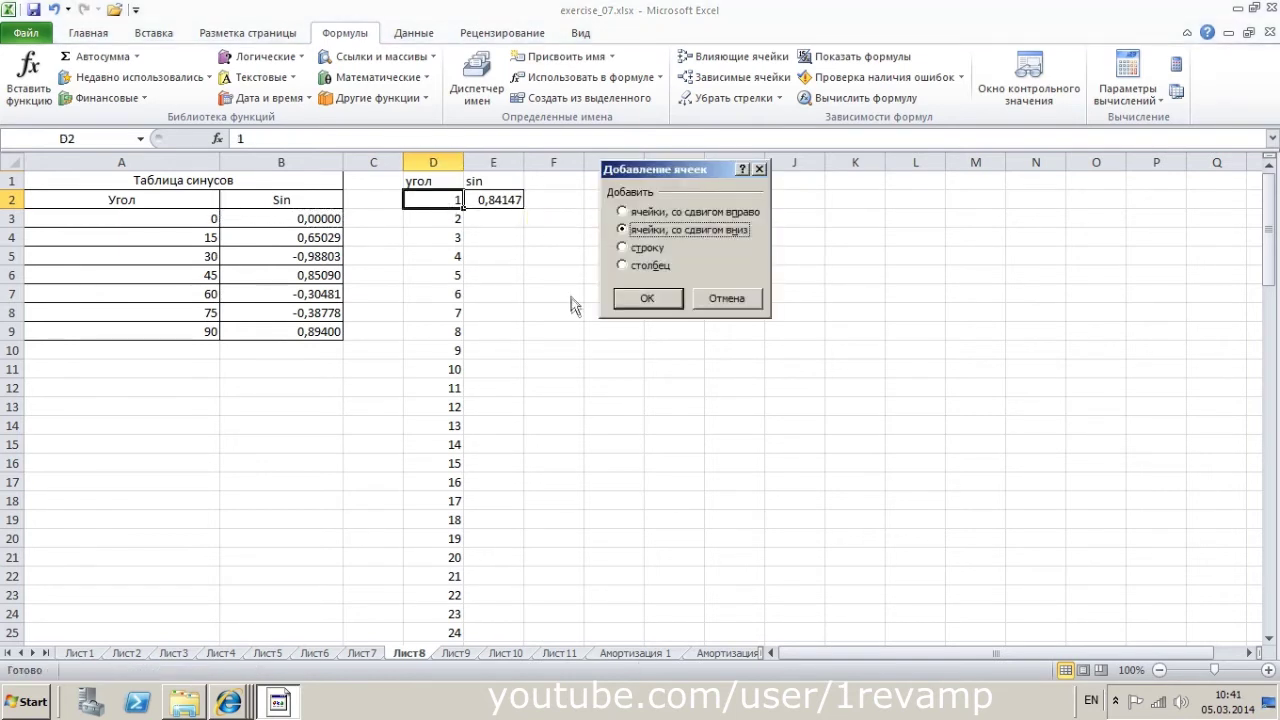
left_click(643, 248)
left_click(645, 300)
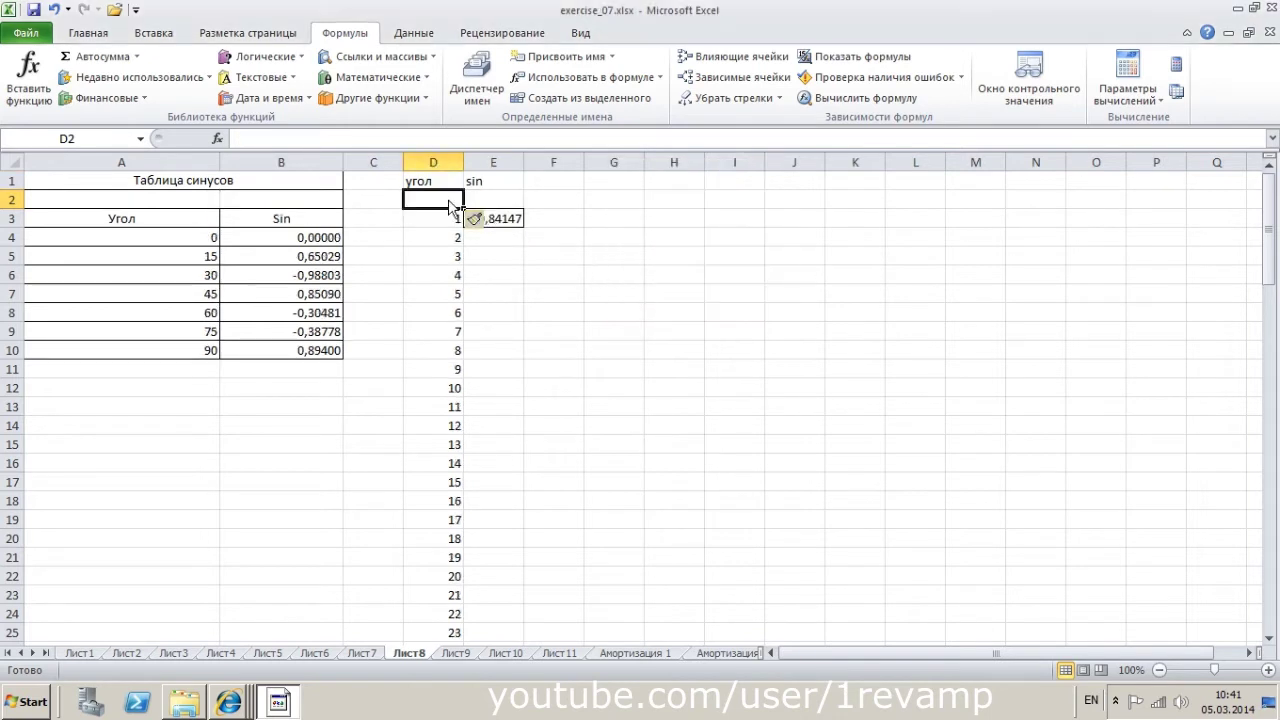
- Enter angle 0 in D2 and copy the SIN formula into E2
type("0")
key("Return")
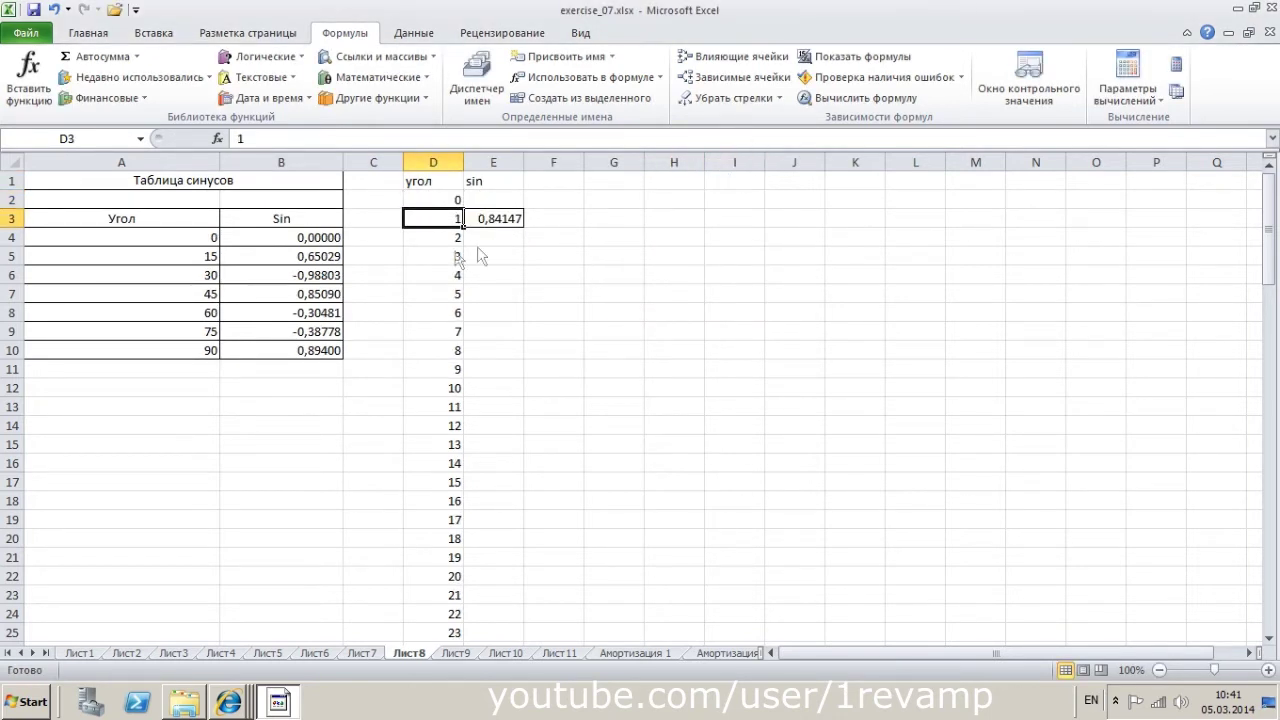
left_click(500, 219)
key("ctrl+c")
left_click(496, 202)
key("ctrl+v")
- Fill the SIN formula down column E to row 102, ending at -0,50637
left_click(514, 224)
left_click_drag(526, 231, 500, 640)
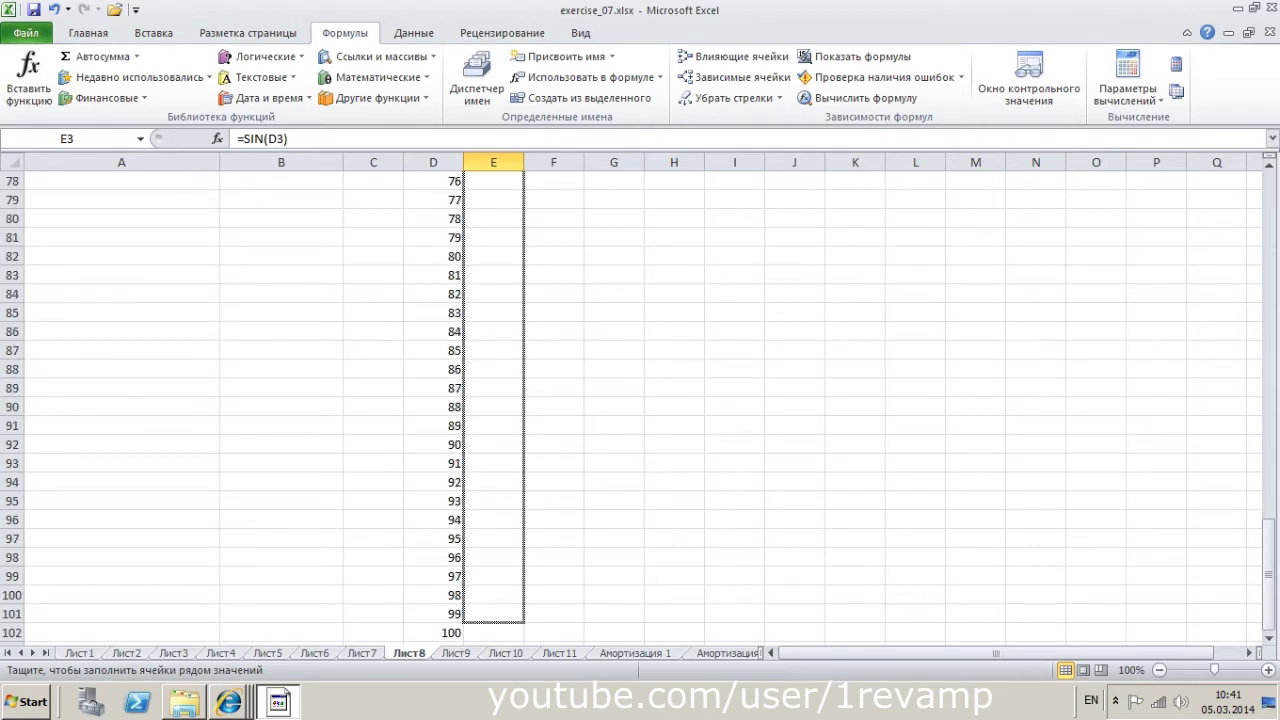
left_click_drag(500, 640, 546, 631)
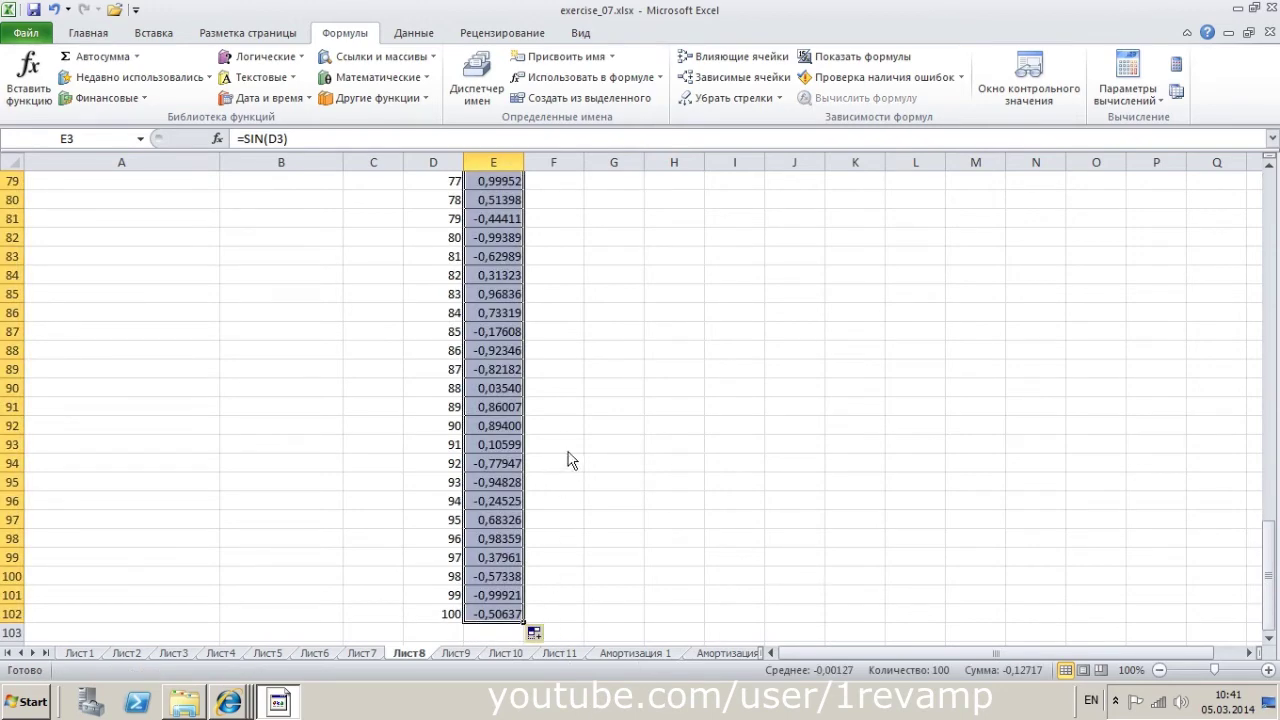
left_click(570, 460)
scroll(589, 455, "up", 20)
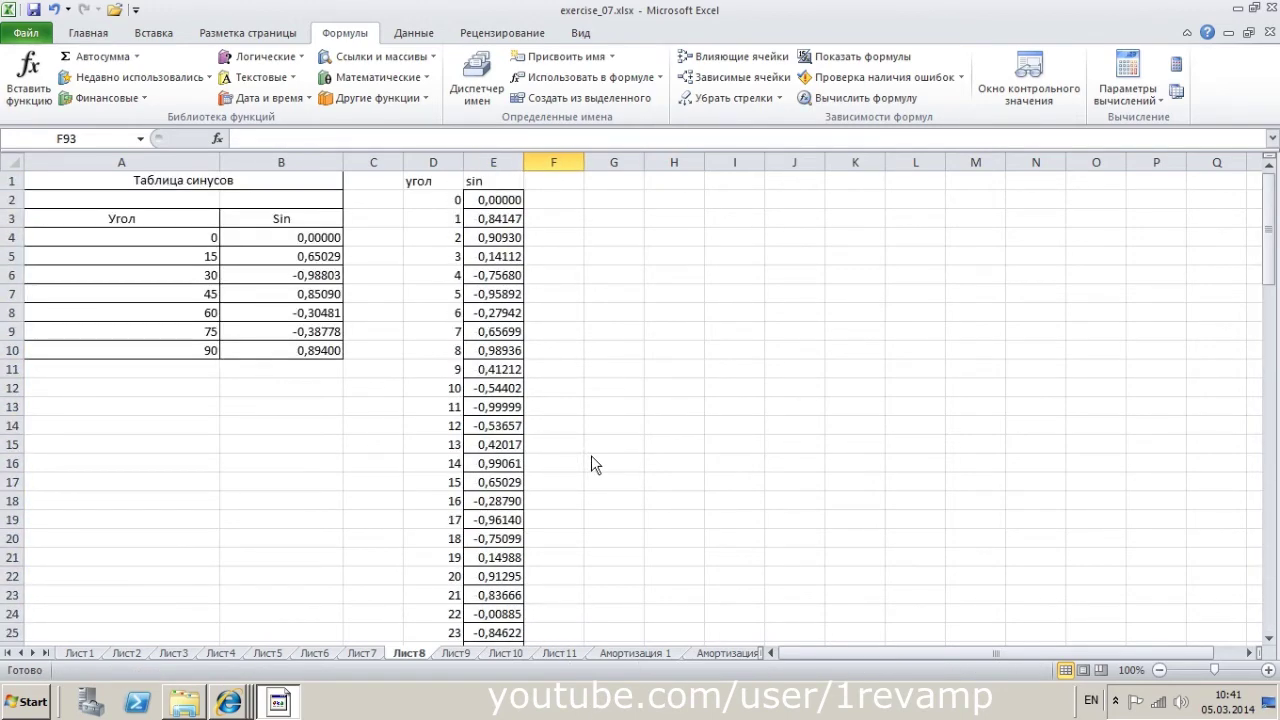
left_click(785, 262)
- Select the угол and sin table D1:E102, then show the Вставка (Insert) ribbon
left_click(731, 247)
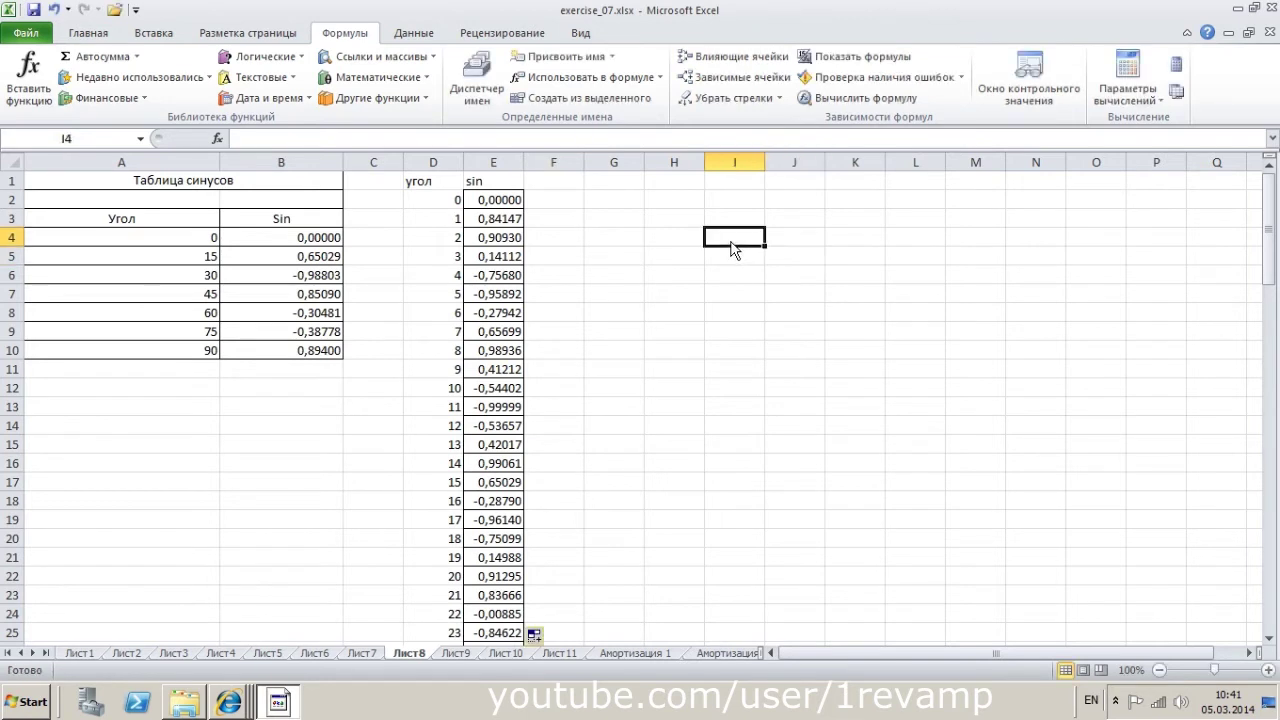
left_click(448, 181)
key("ctrl+shift+Down")
key("shift+Right")
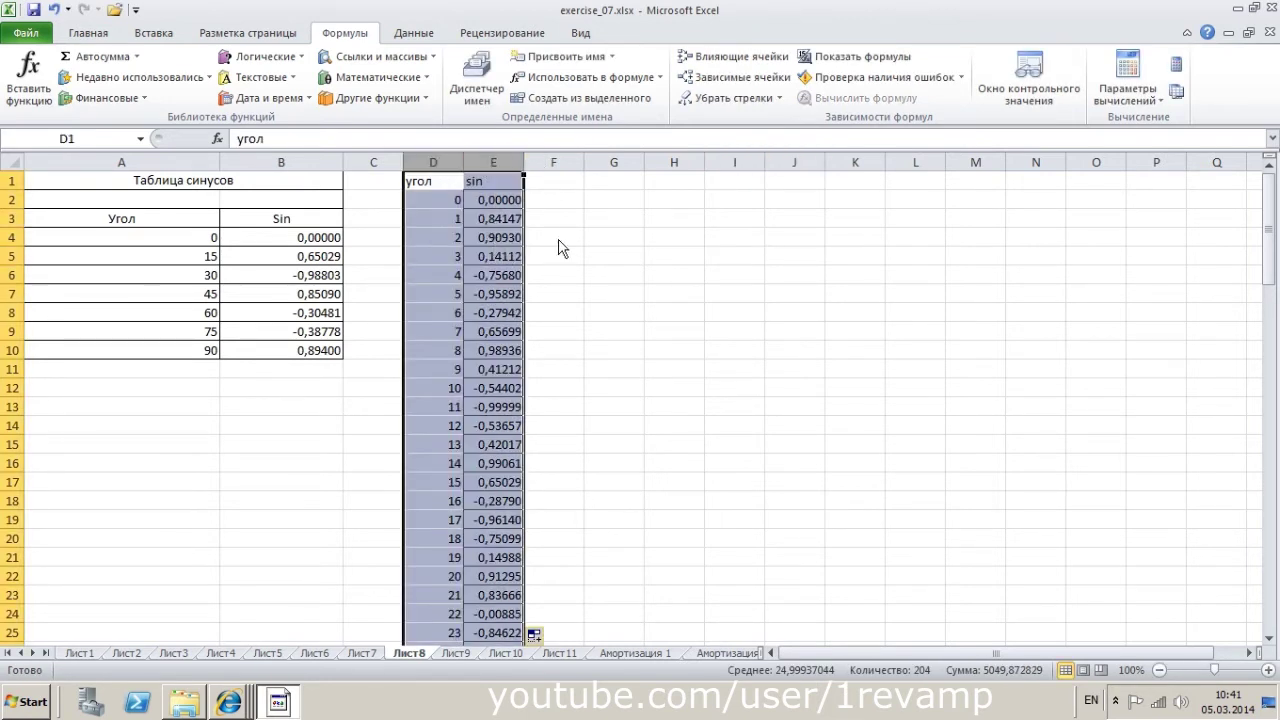
left_click(560, 245)
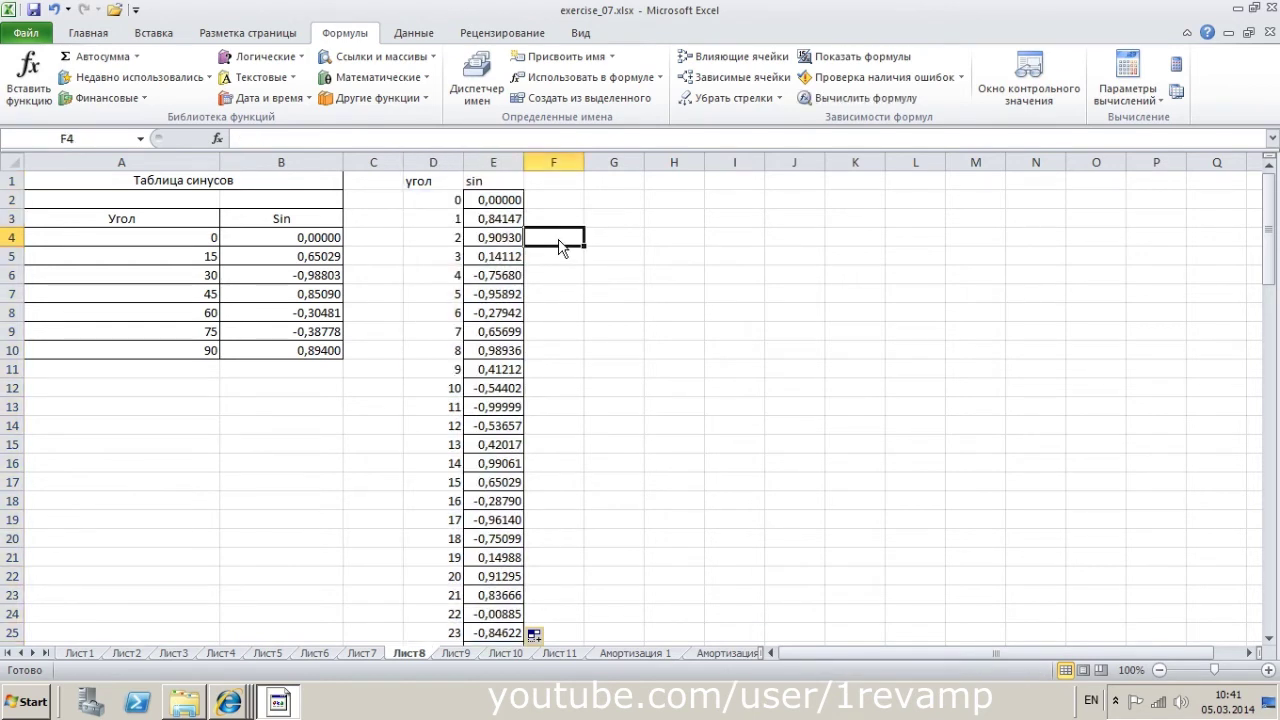
left_click(618, 226)
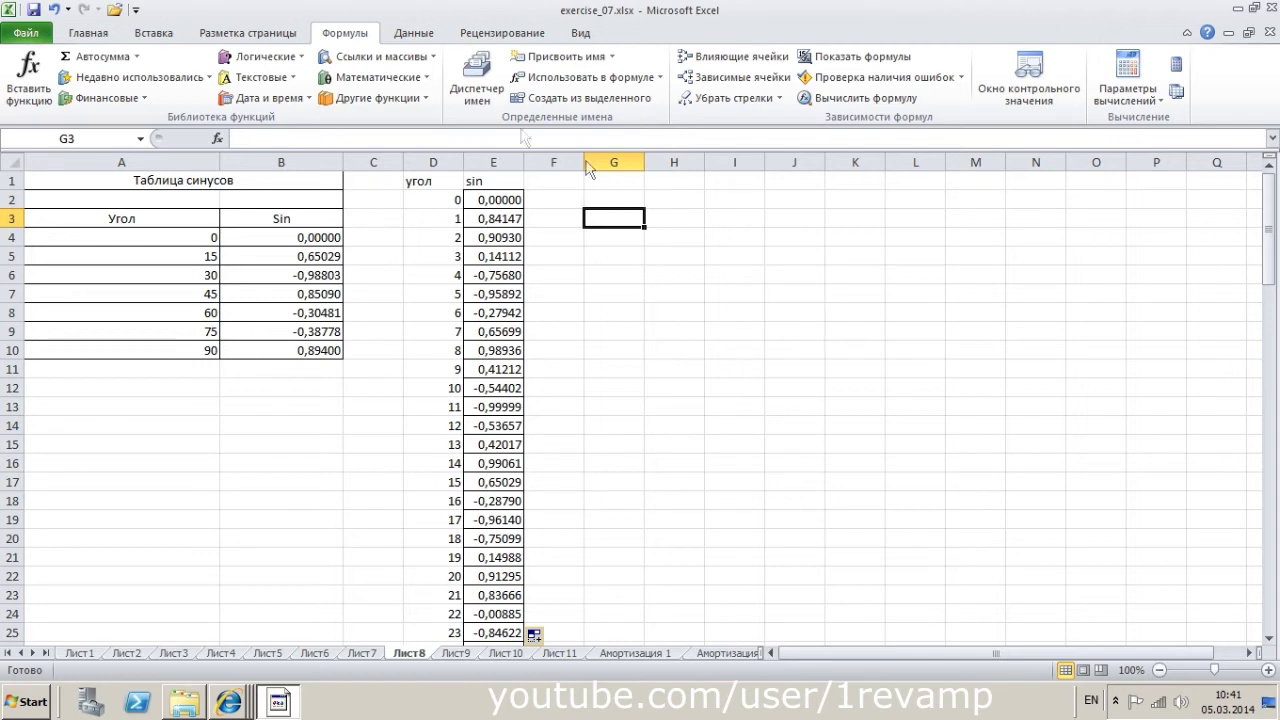
left_click(161, 35)
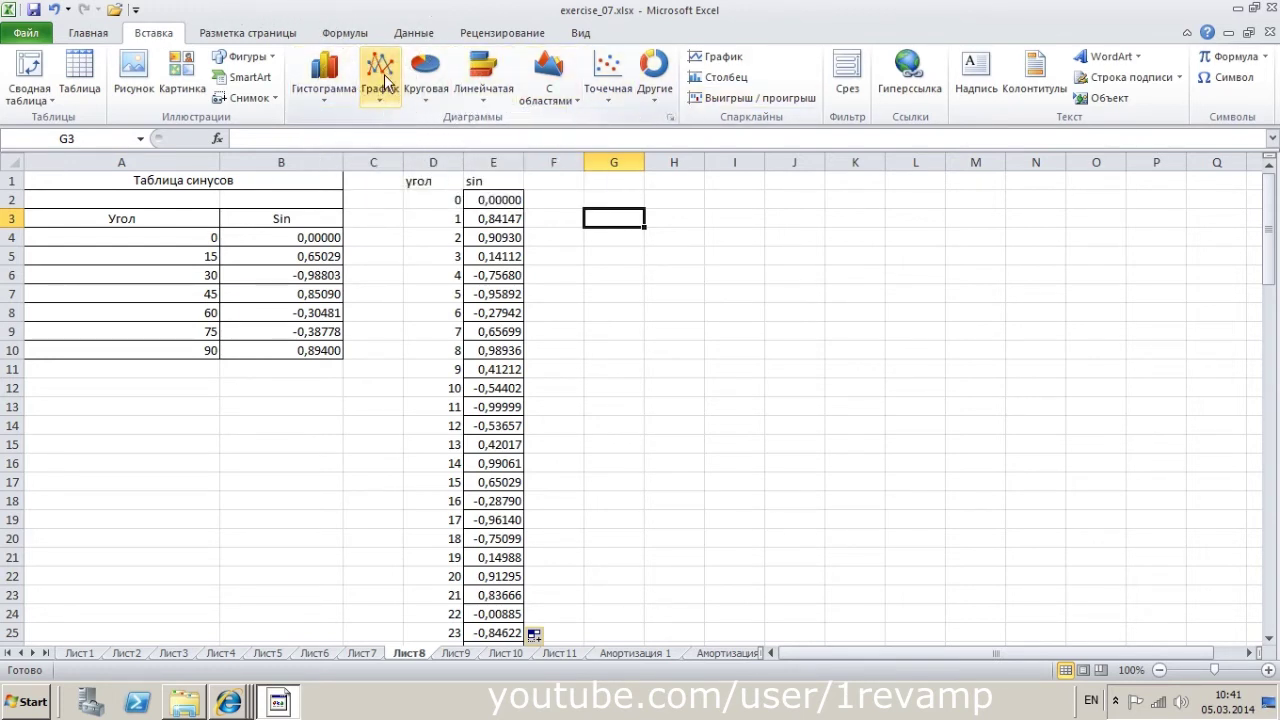
left_click(499, 224)
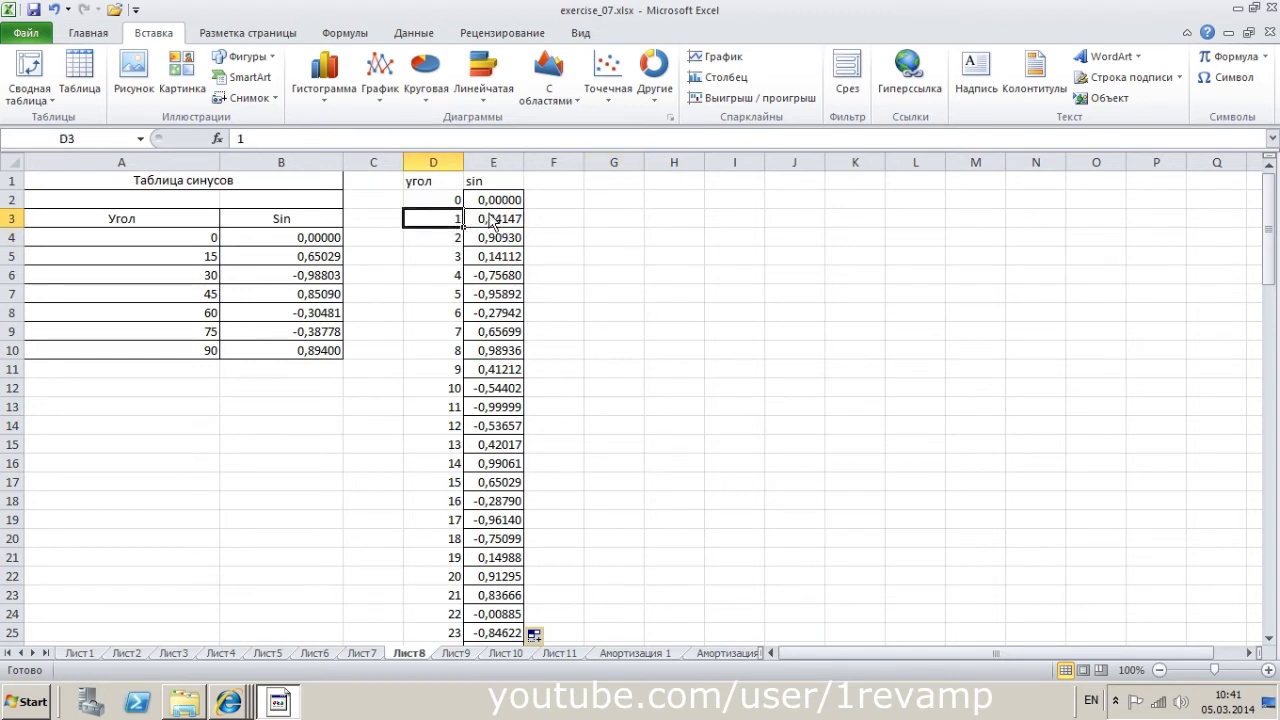
- Insert a basic line chart of the угол/sin table and place it to the right
left_click(491, 243)
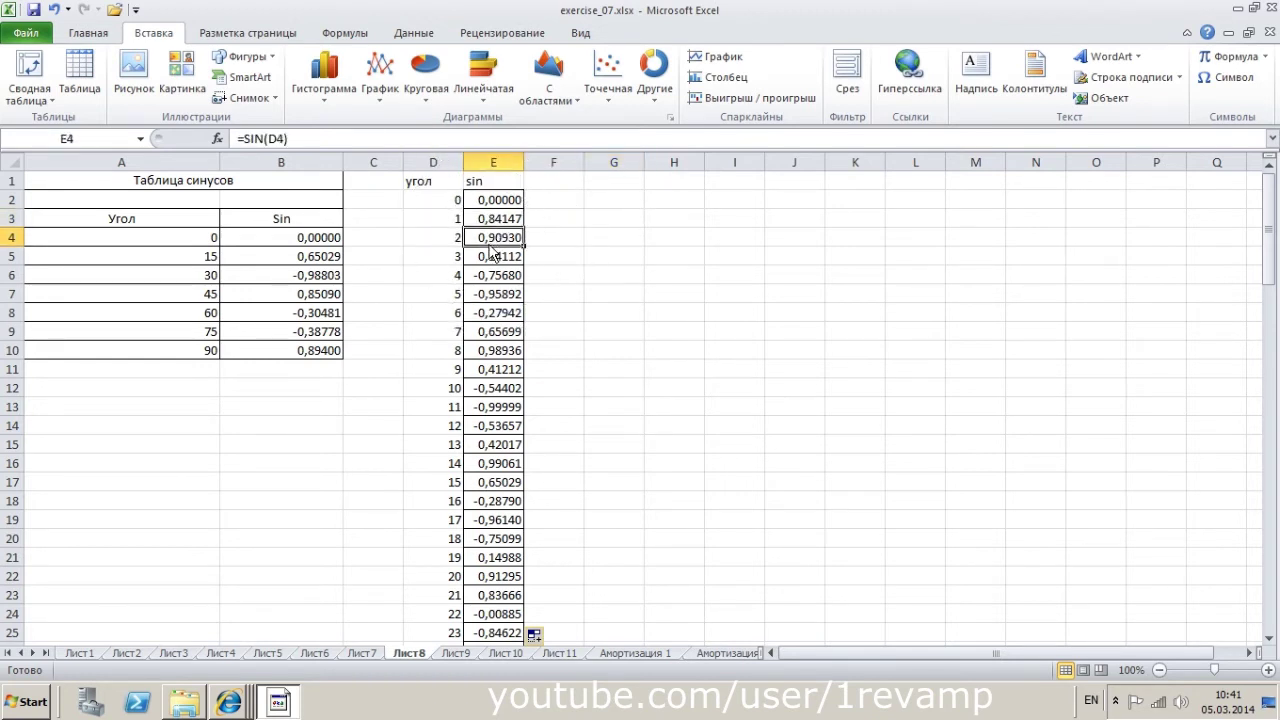
left_click(393, 71)
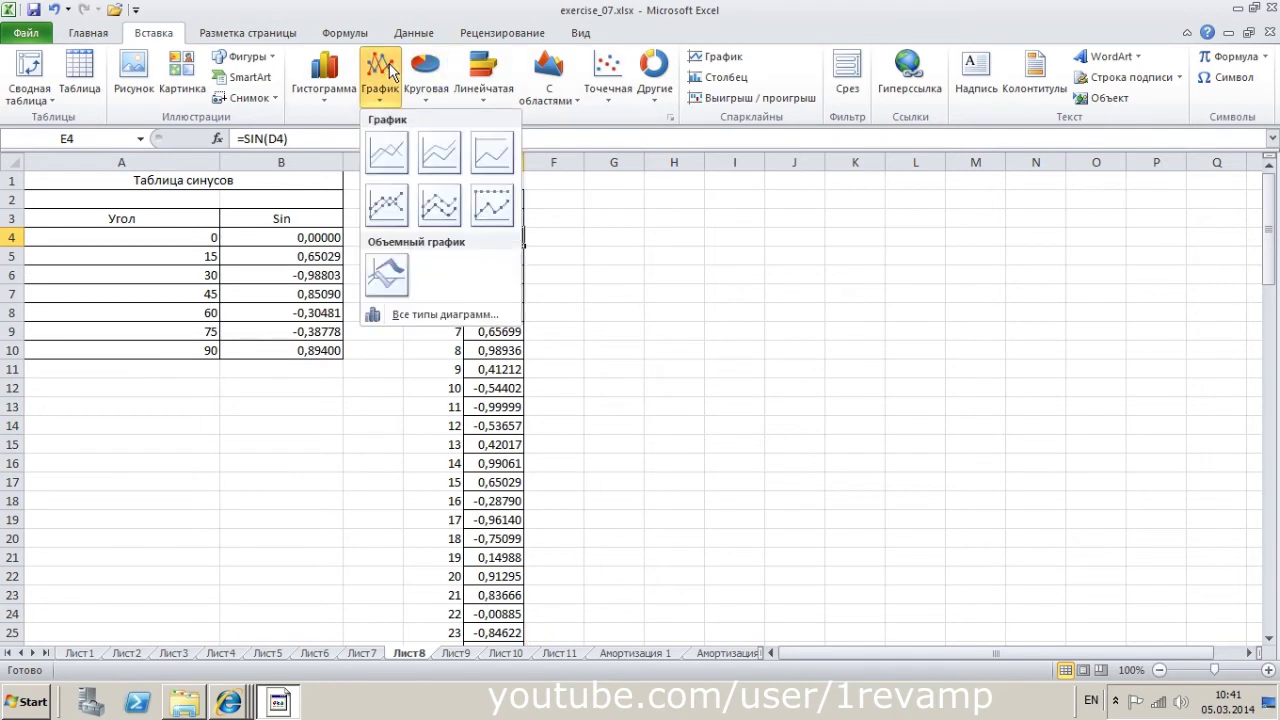
left_click(400, 168)
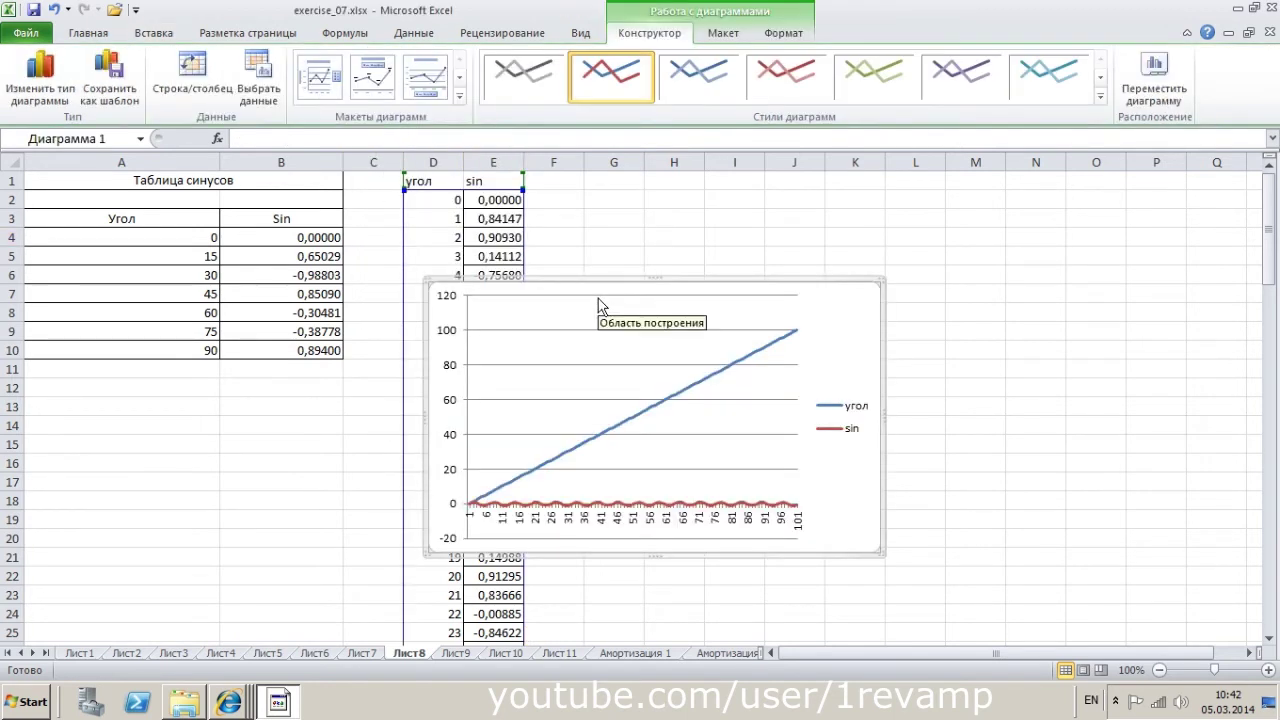
left_click_drag(850, 318, 1061, 215)
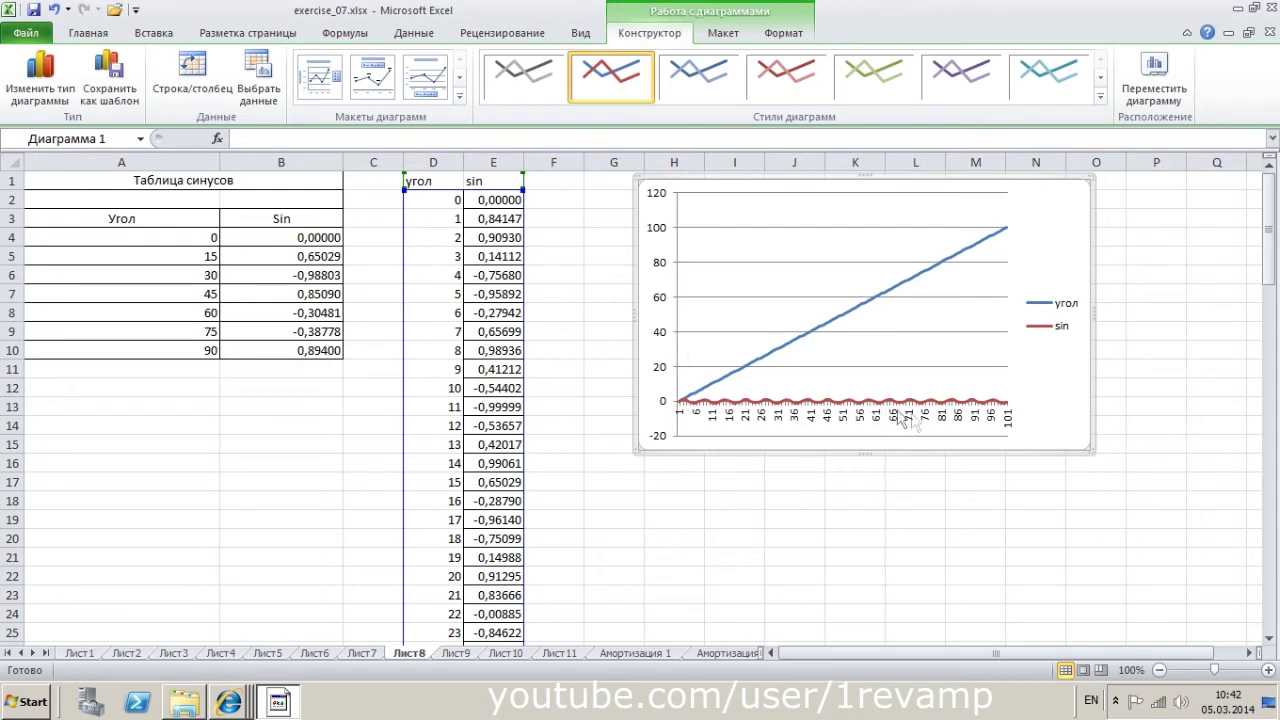
left_click(783, 352)
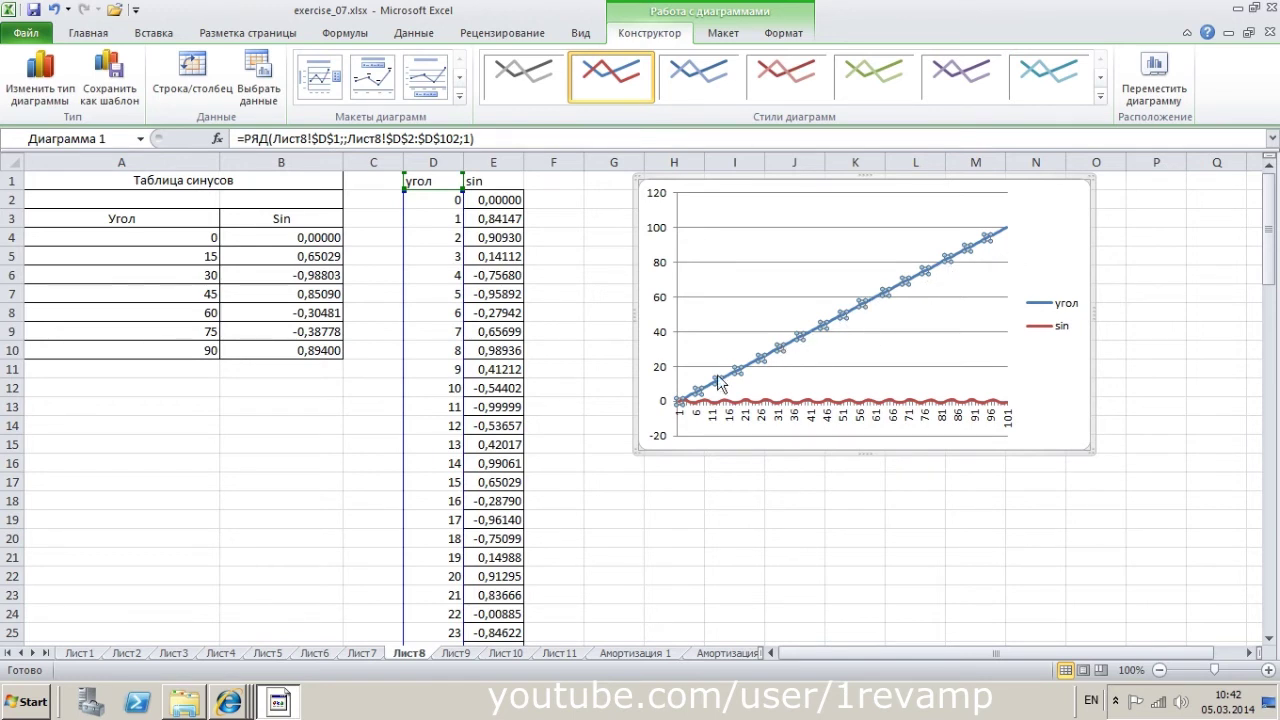
- Delete the straight угол series so the chart shows only the sin curve
mouse_move(981, 255)
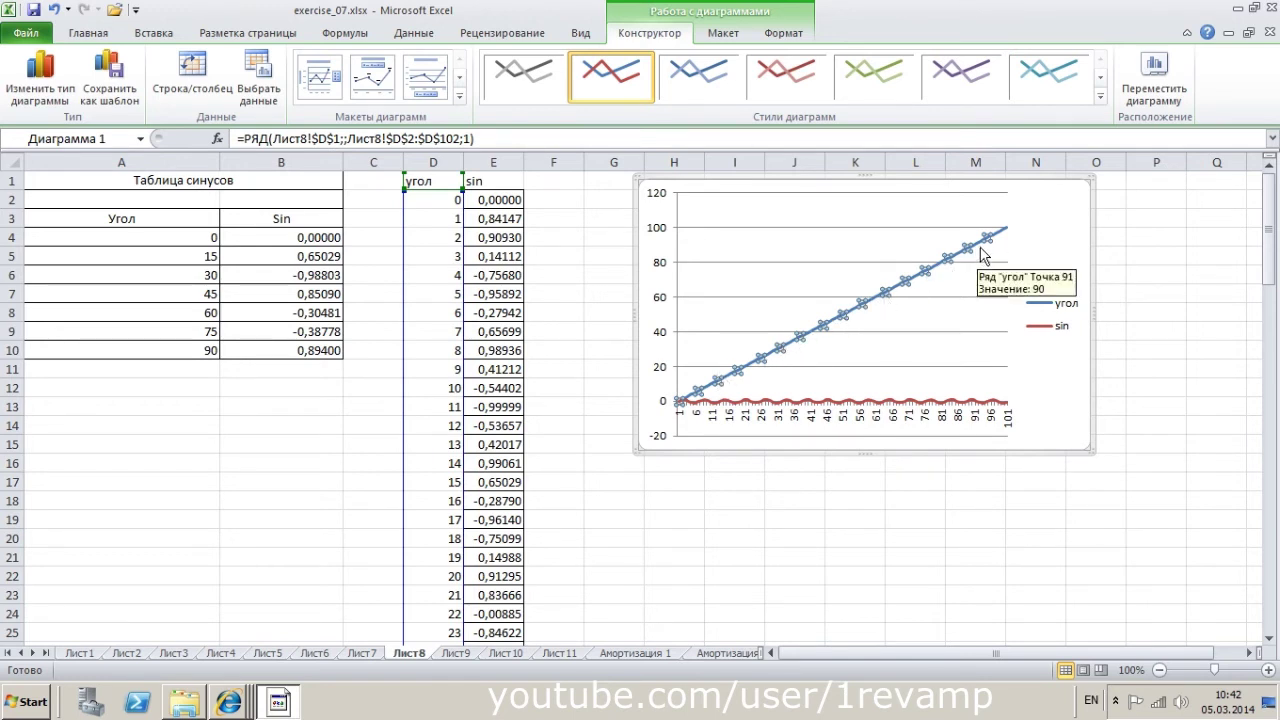
left_click(944, 366)
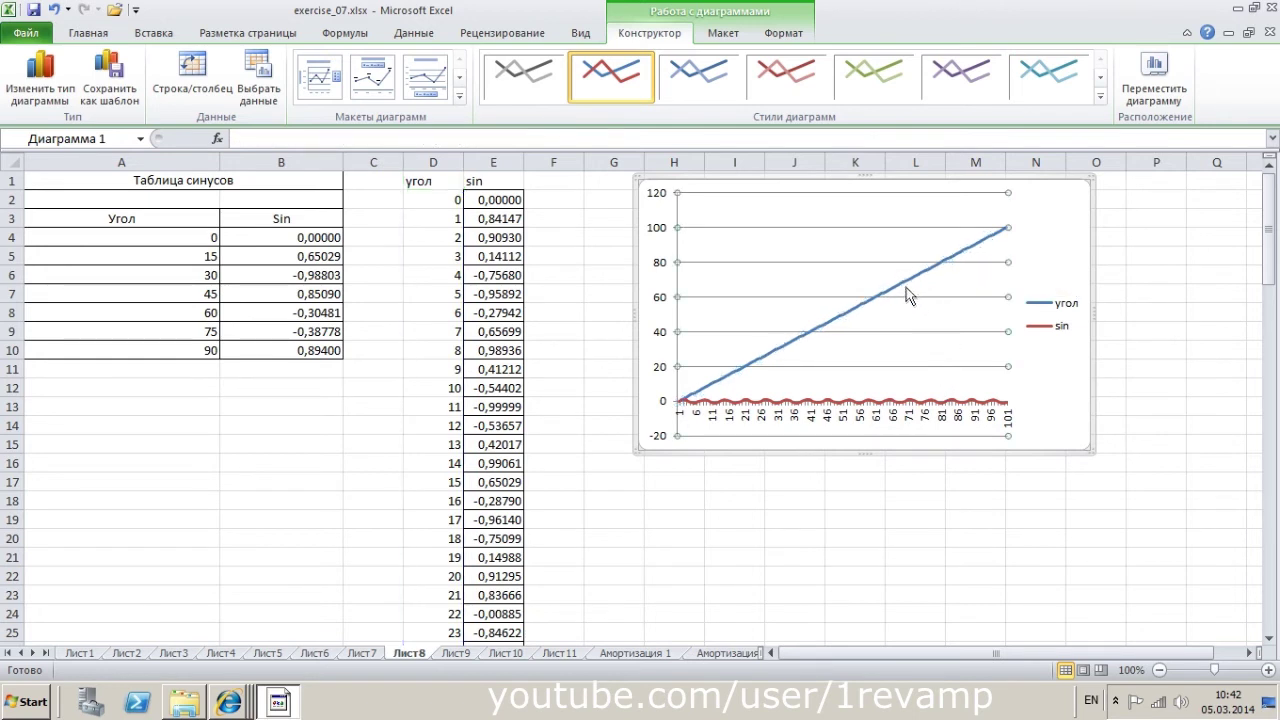
left_click(907, 288)
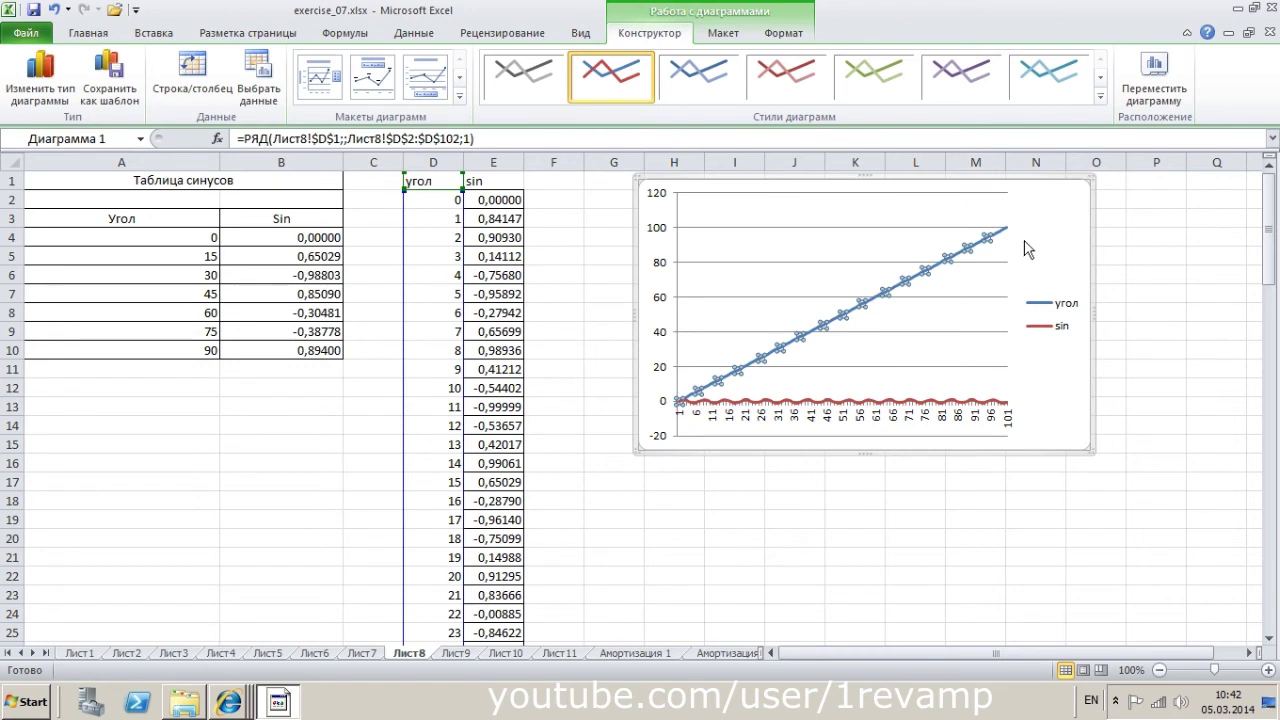
key("Delete")
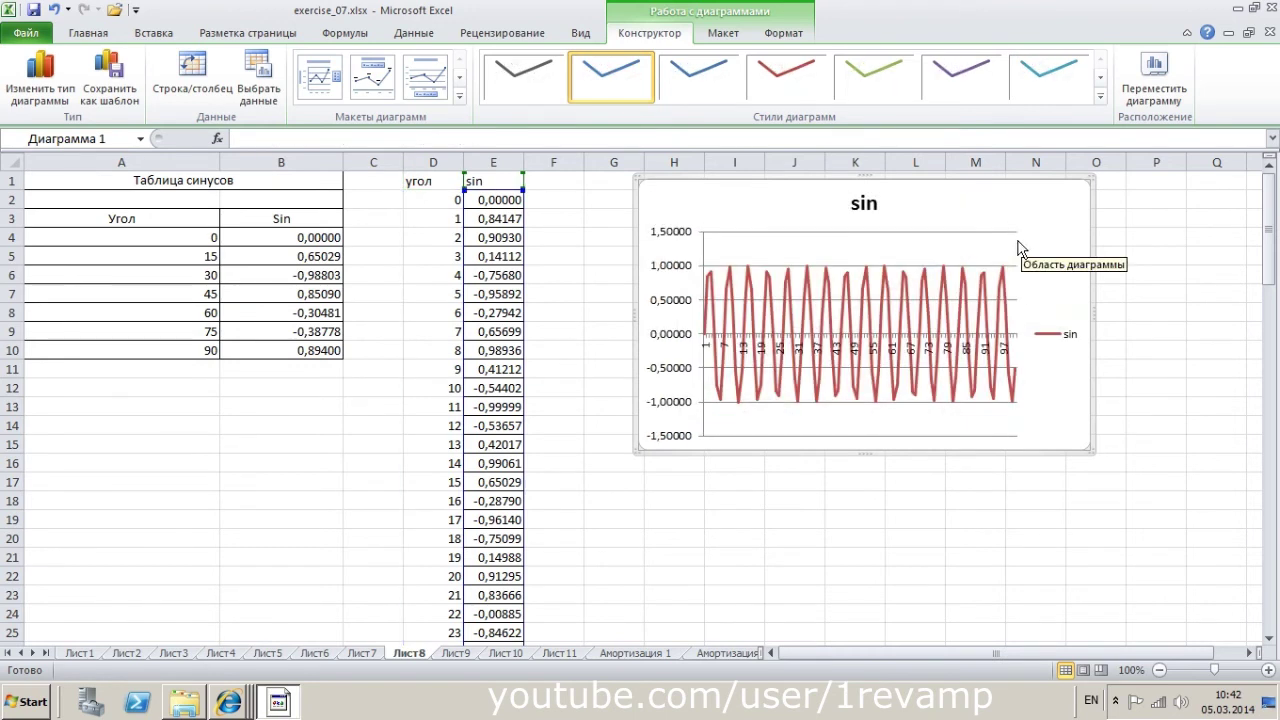
mouse_move(970, 344)
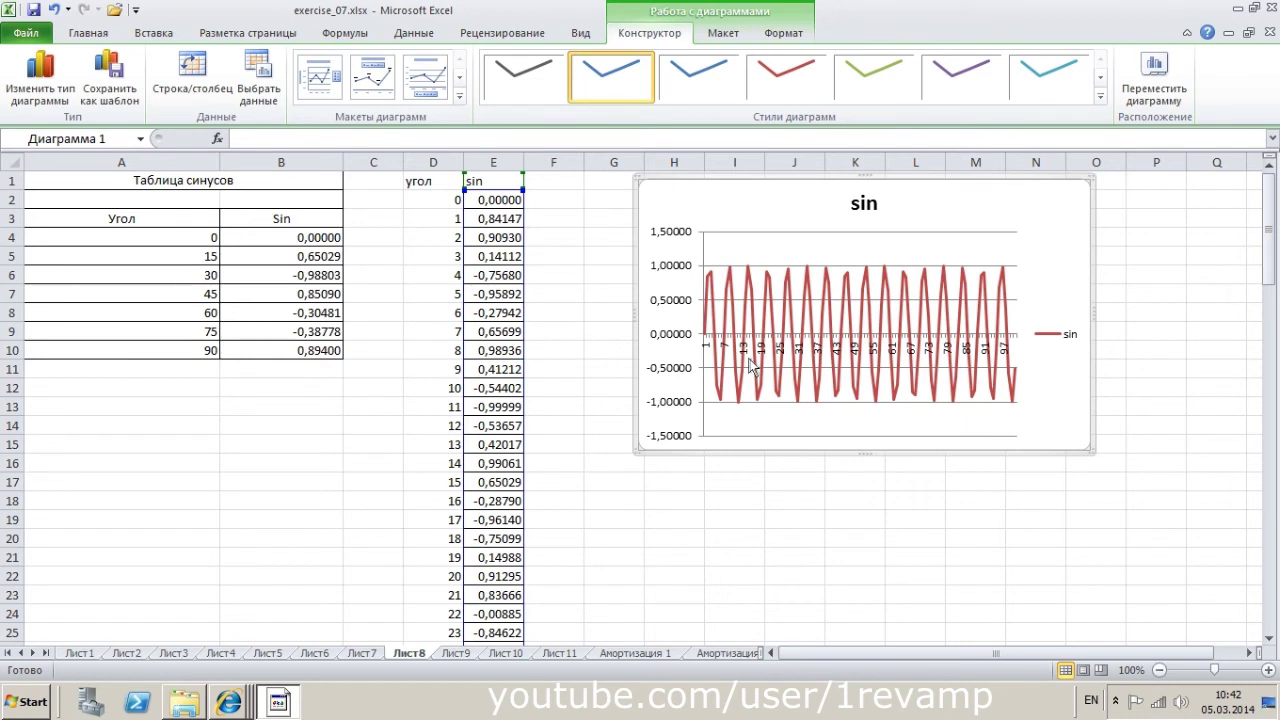
mouse_move(757, 378)
left_click(450, 218)
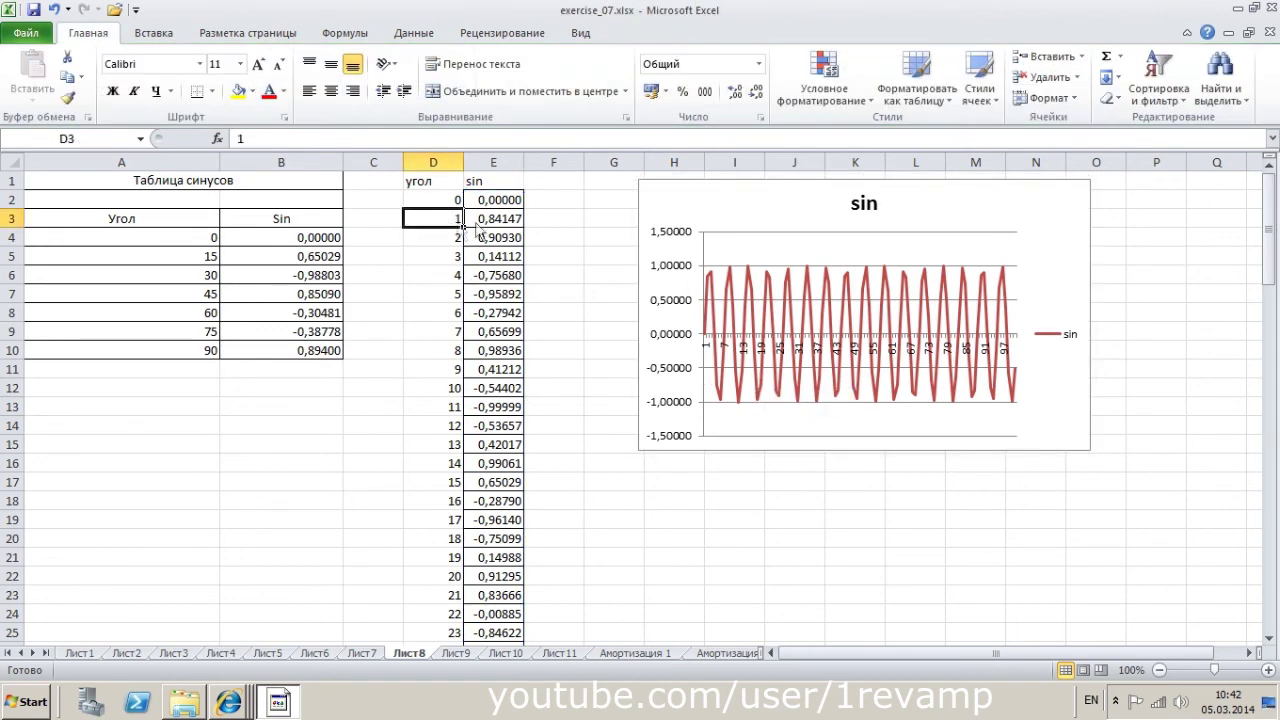
- Change D3 to 0,1 and refill column D so angles run 0 to 10
type("0,1")
key("Return")
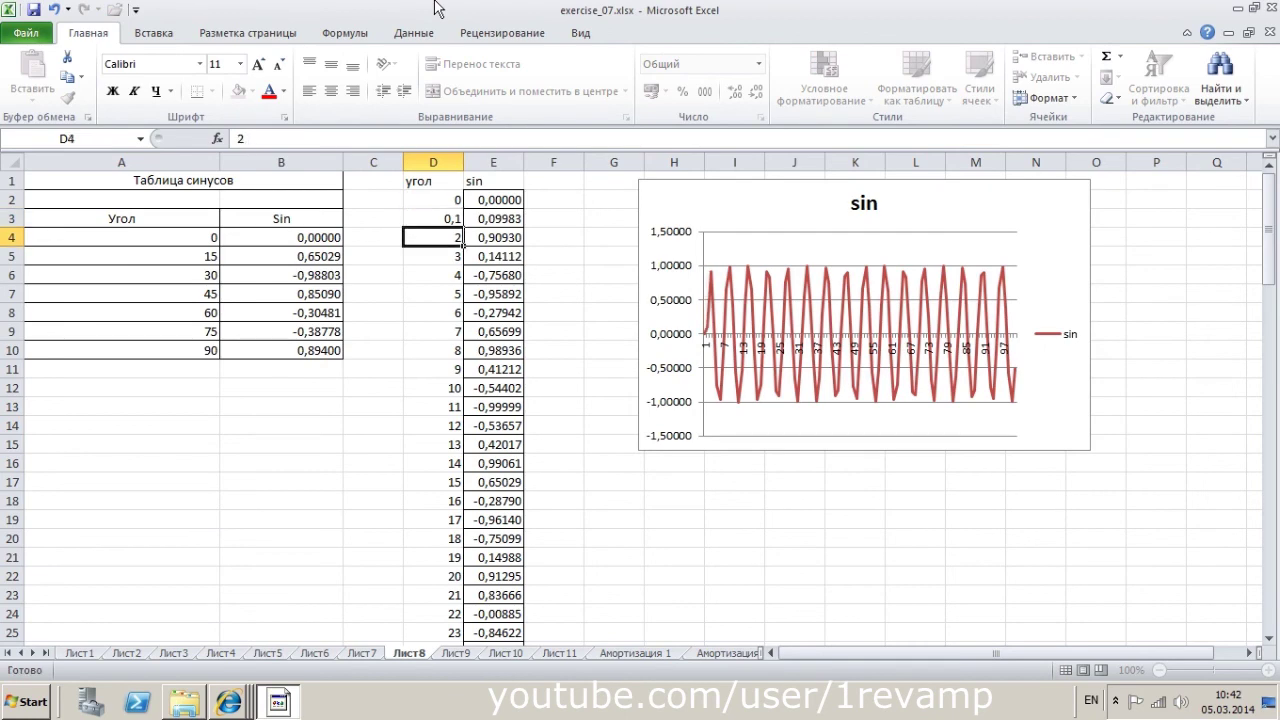
left_click_drag(455, 200, 466, 558)
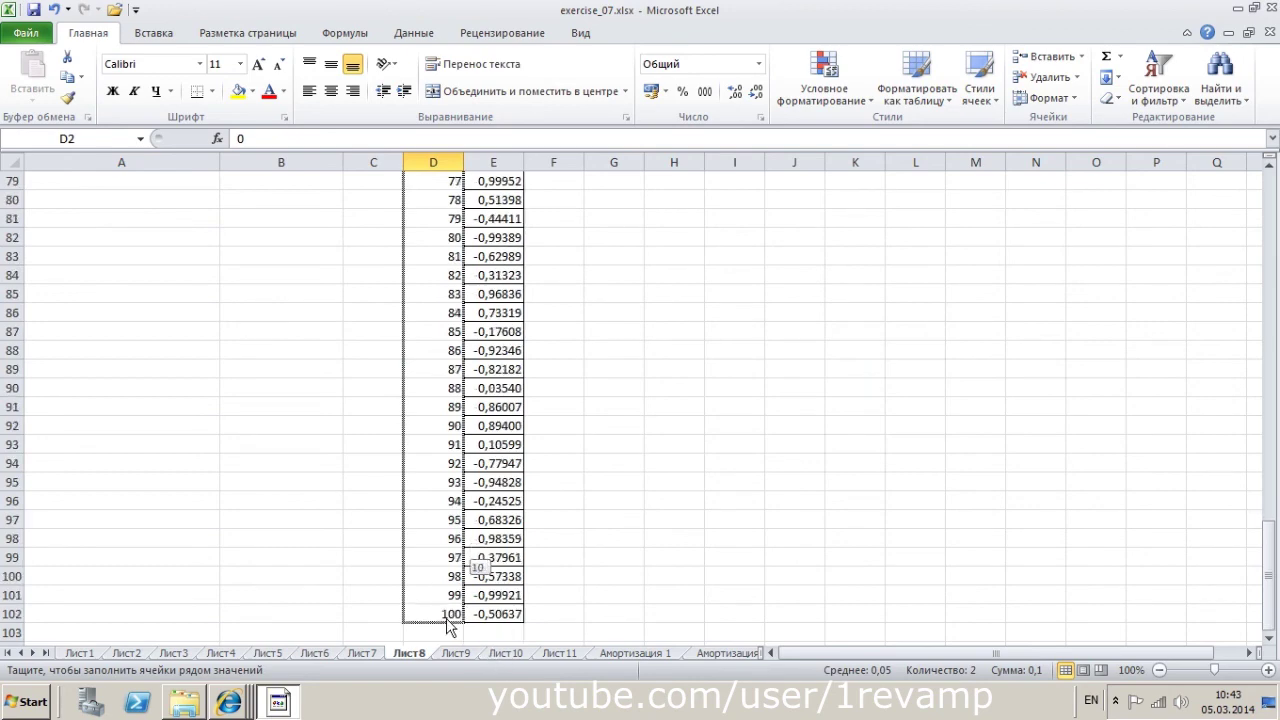
left_click_drag(466, 558, 451, 630)
scroll(672, 360, "up", 4)
scroll(670, 355, "up", 13)
scroll(666, 351, "up", 6)
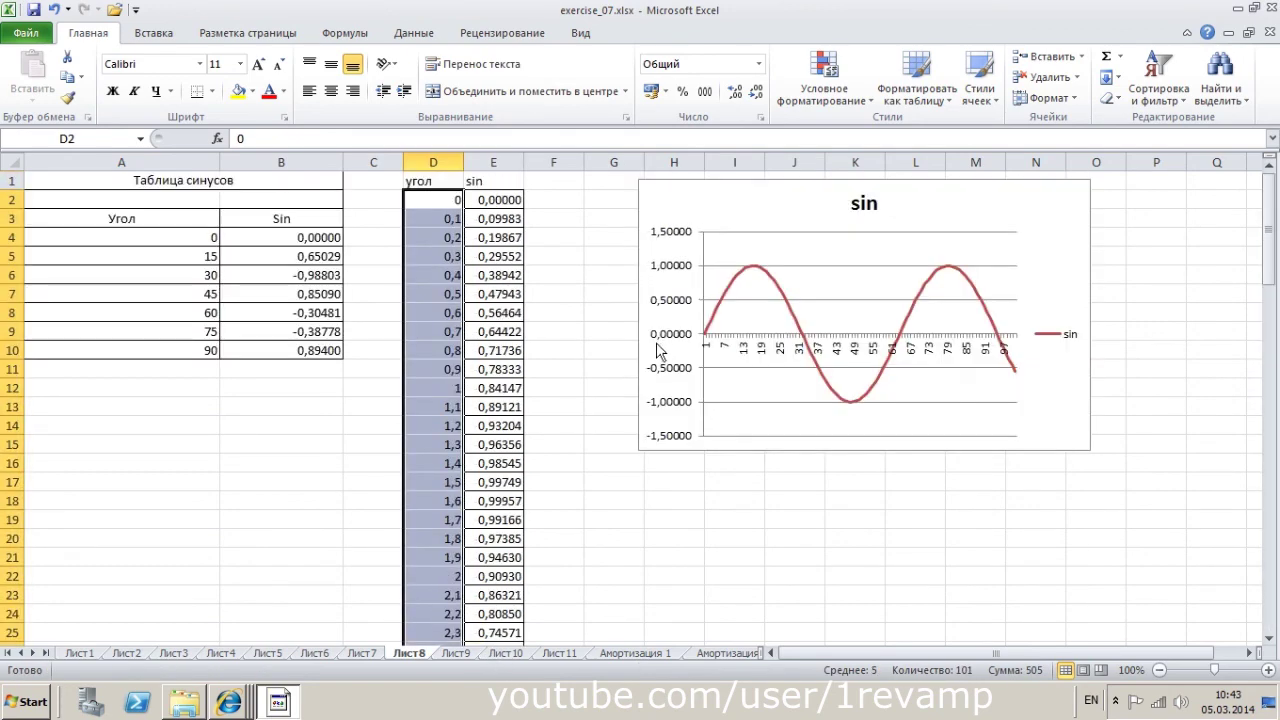
left_click(862, 506)
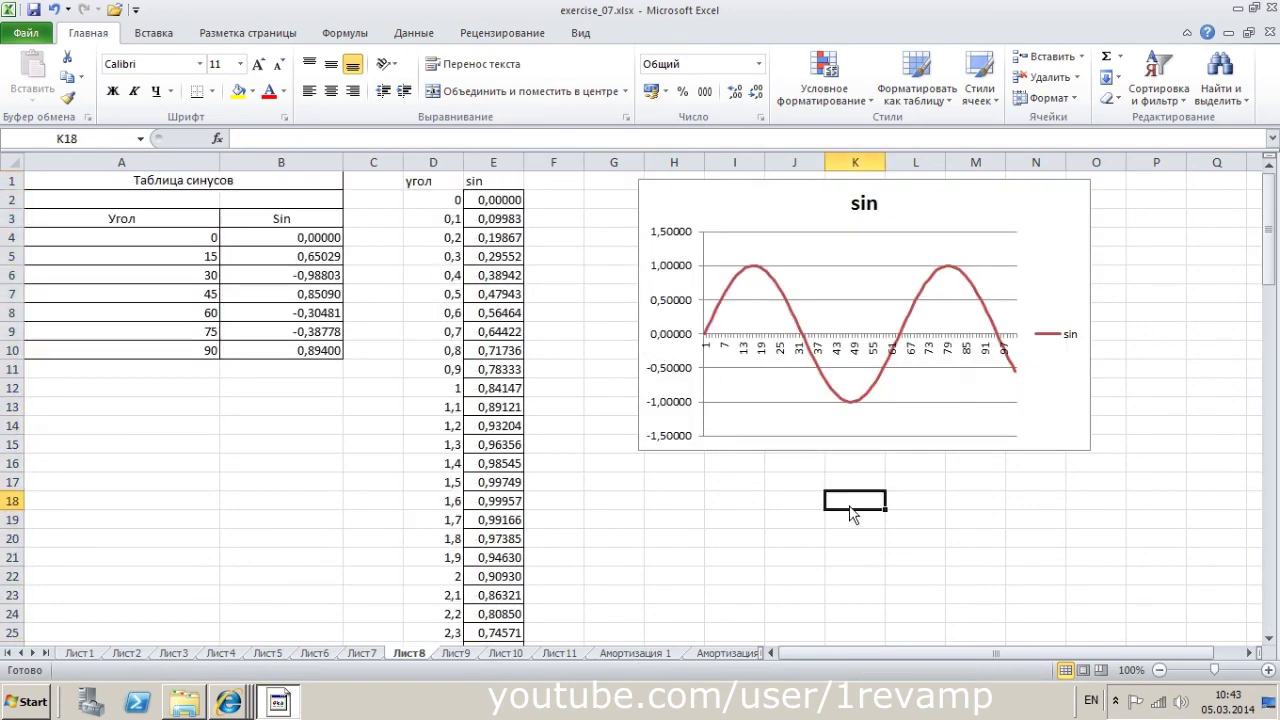